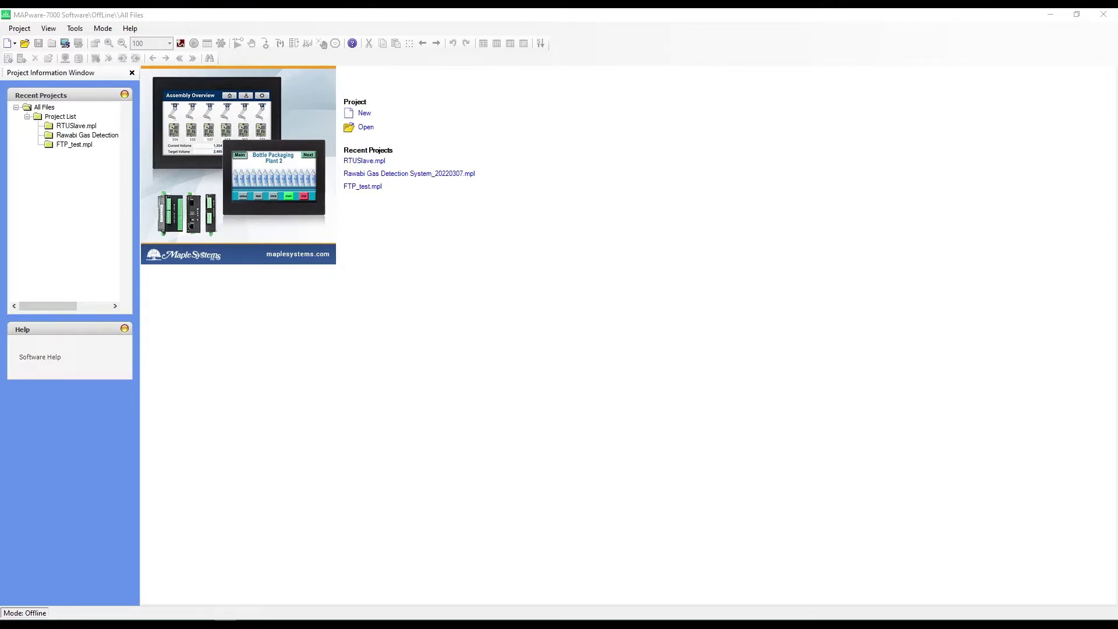
Create a new project for the MLC series, product MLC1, model MLC1-E0808Y0402T, with IEC61131-3 as the programming language
{"action": "left_click", "coordinate": [364, 115]}
{"action": "left_click", "coordinate": [496, 166]}
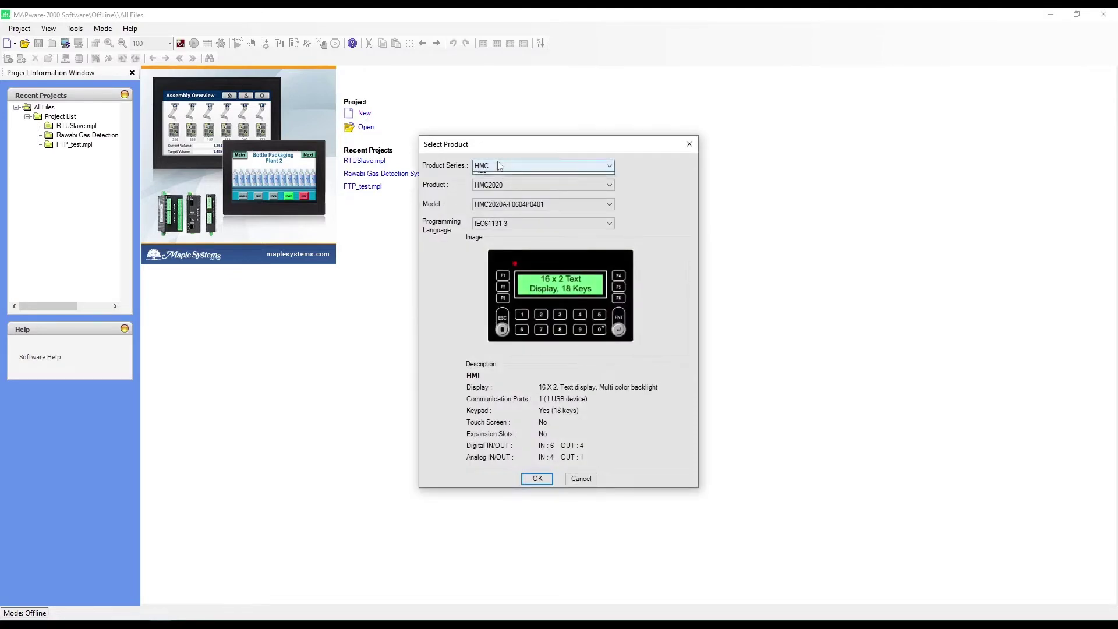
{"action": "left_click", "coordinate": [492, 184]}
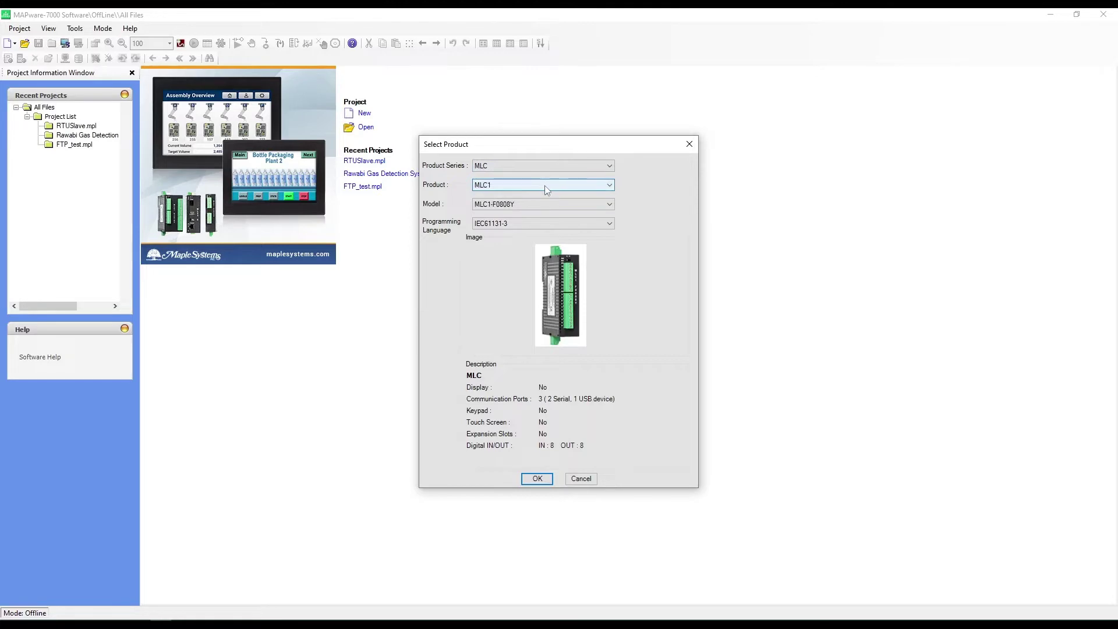
{"action": "left_click", "coordinate": [554, 204]}
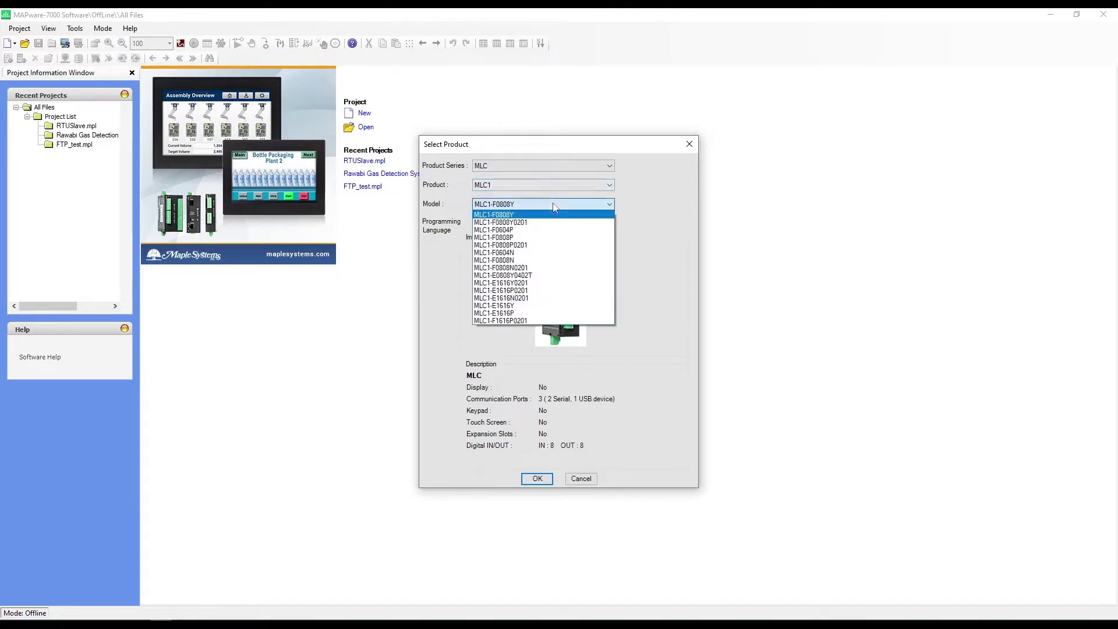
{"action": "left_click", "coordinate": [548, 275]}
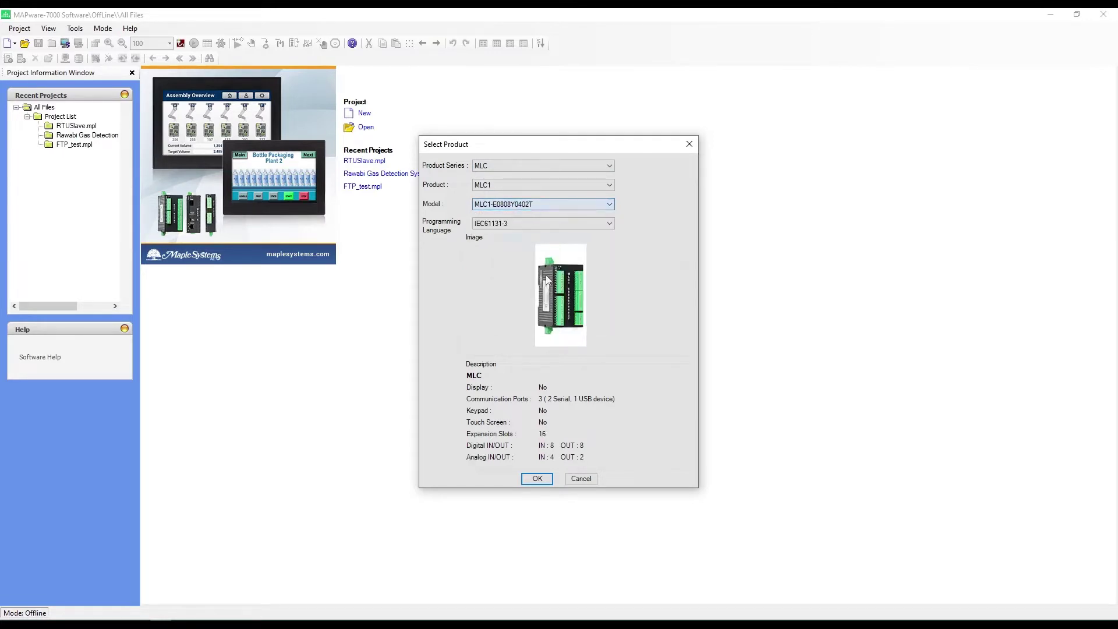
{"action": "left_click", "coordinate": [529, 225]}
{"action": "left_click", "coordinate": [529, 225]}
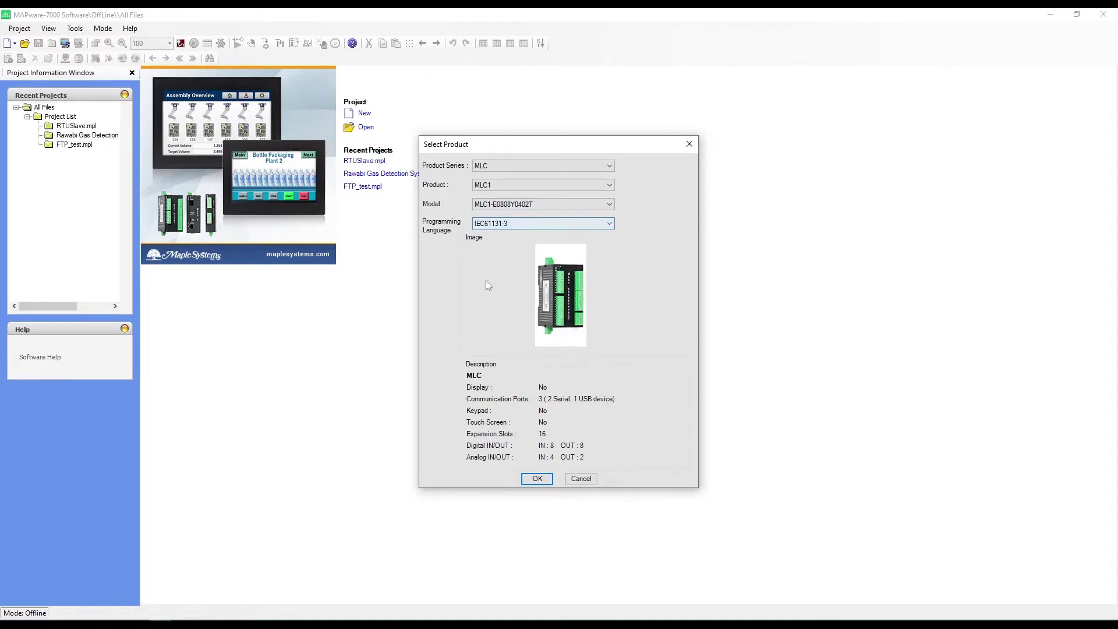
{"action": "left_click", "coordinate": [538, 479]}
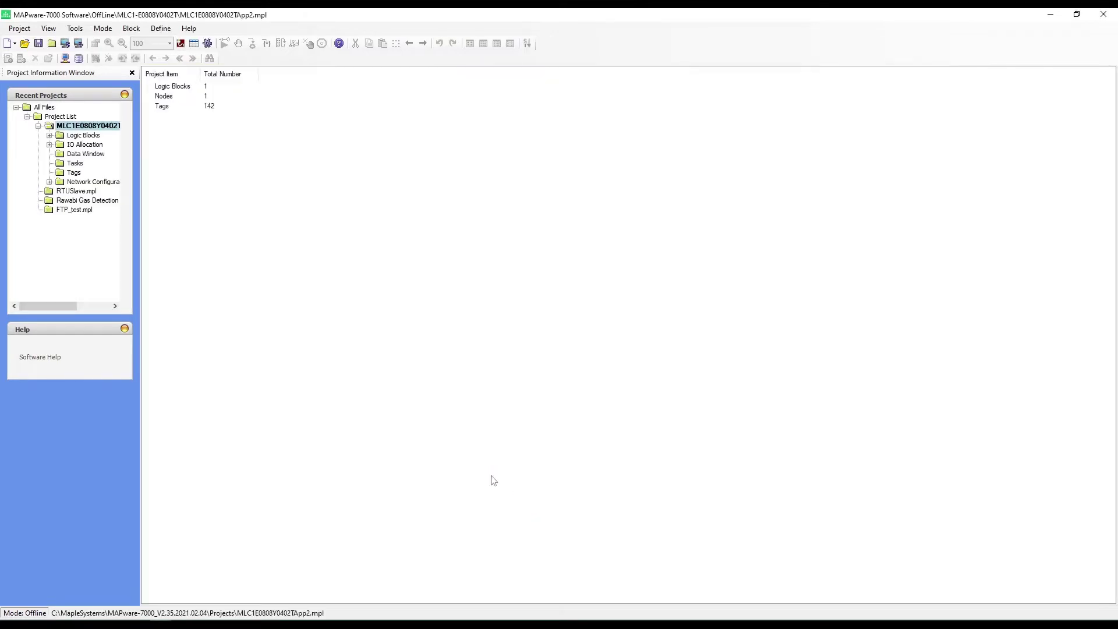
Add a node to Com1 using the Modbus RTU (Unit as Slave) protocol, with 9600 baud and even parity
{"action": "left_click", "coordinate": [49, 182]}
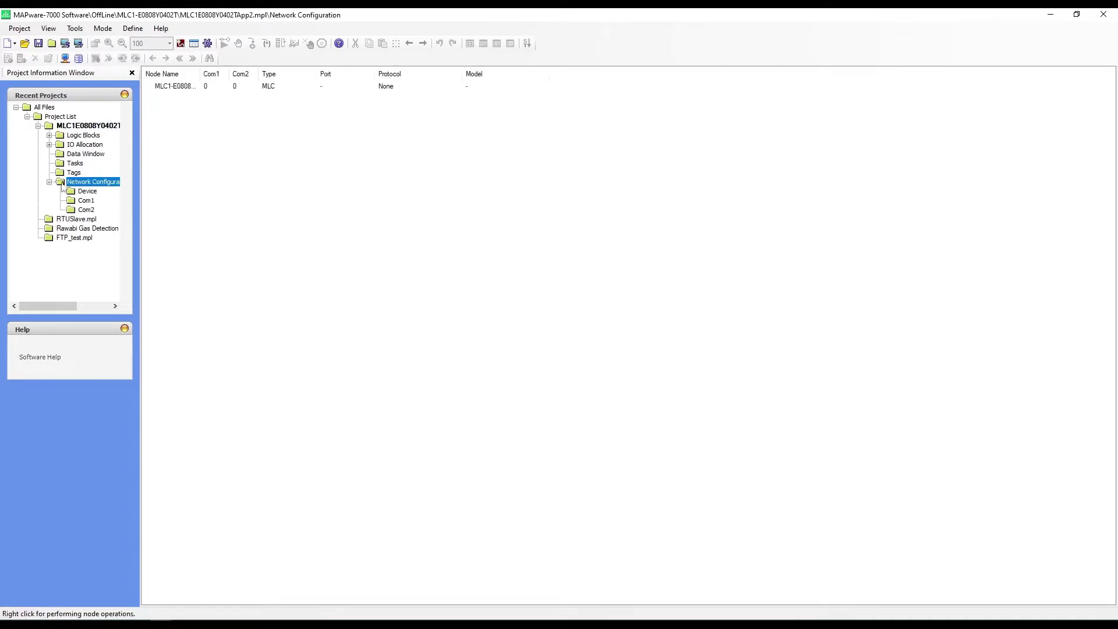
{"action": "left_click", "coordinate": [87, 201]}
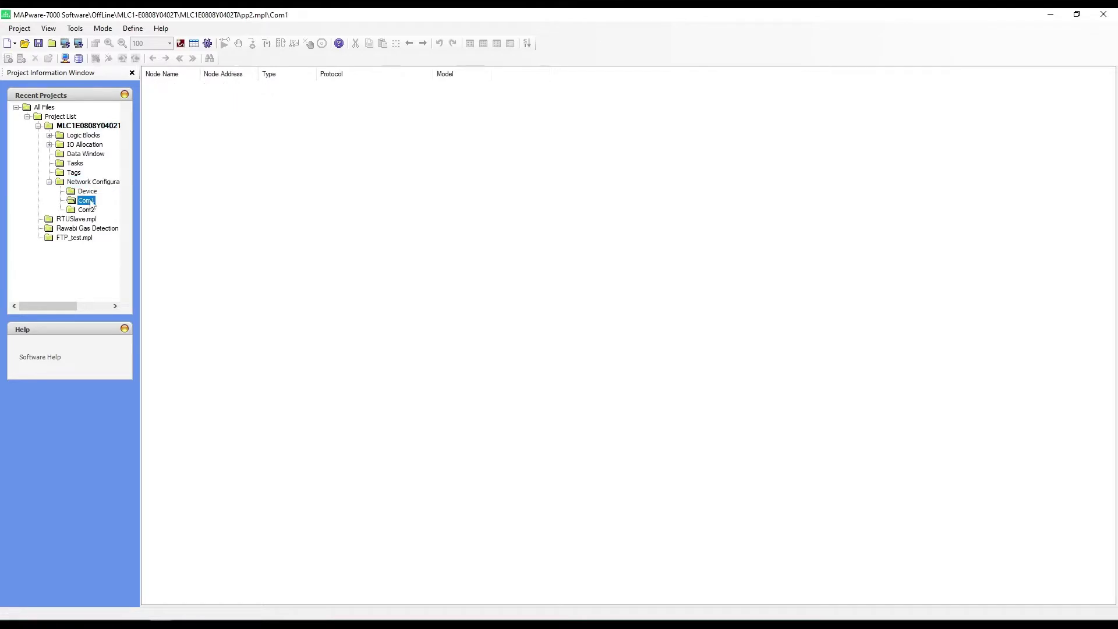
{"action": "right_click", "coordinate": [91, 202]}
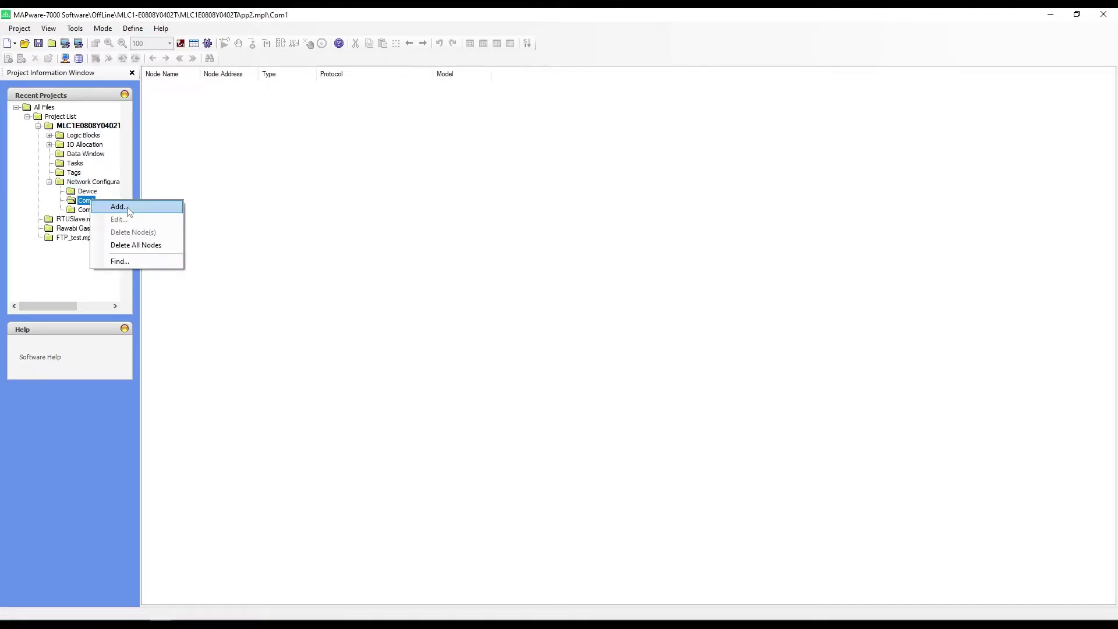
{"action": "left_click", "coordinate": [119, 206]}
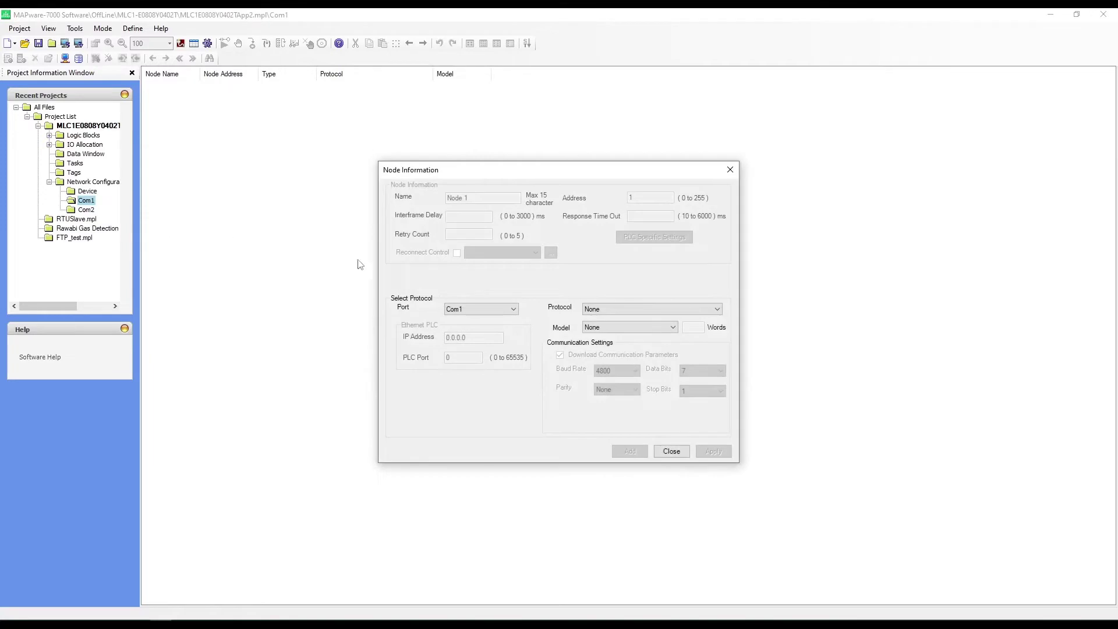
{"action": "left_click_drag", "start_coordinate": [499, 173], "coordinate": [364, 137]}
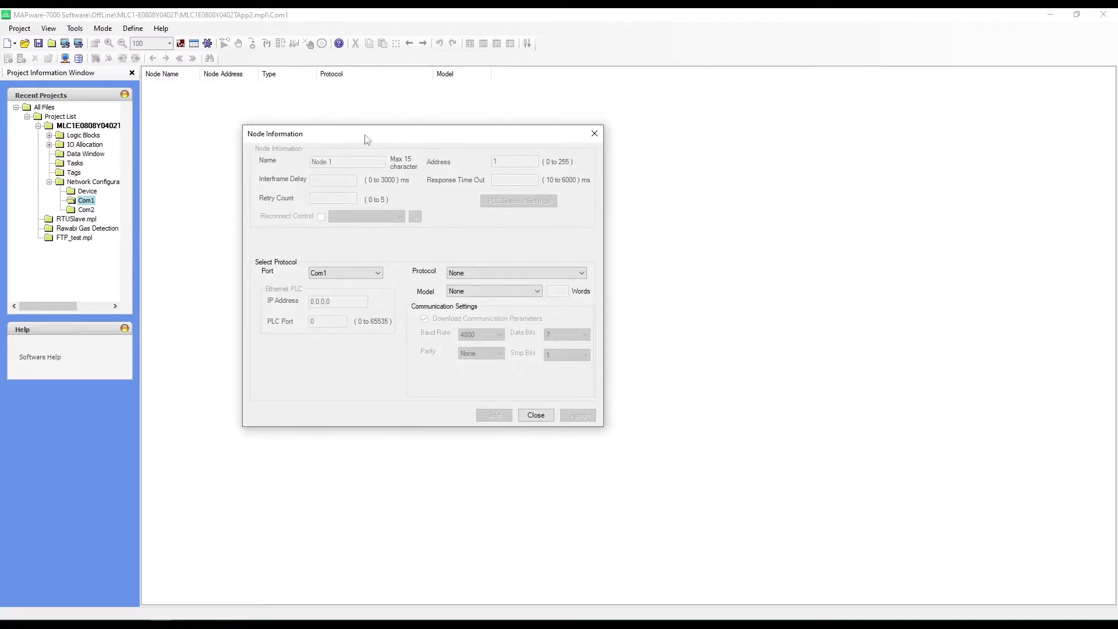
{"action": "left_click", "coordinate": [579, 273]}
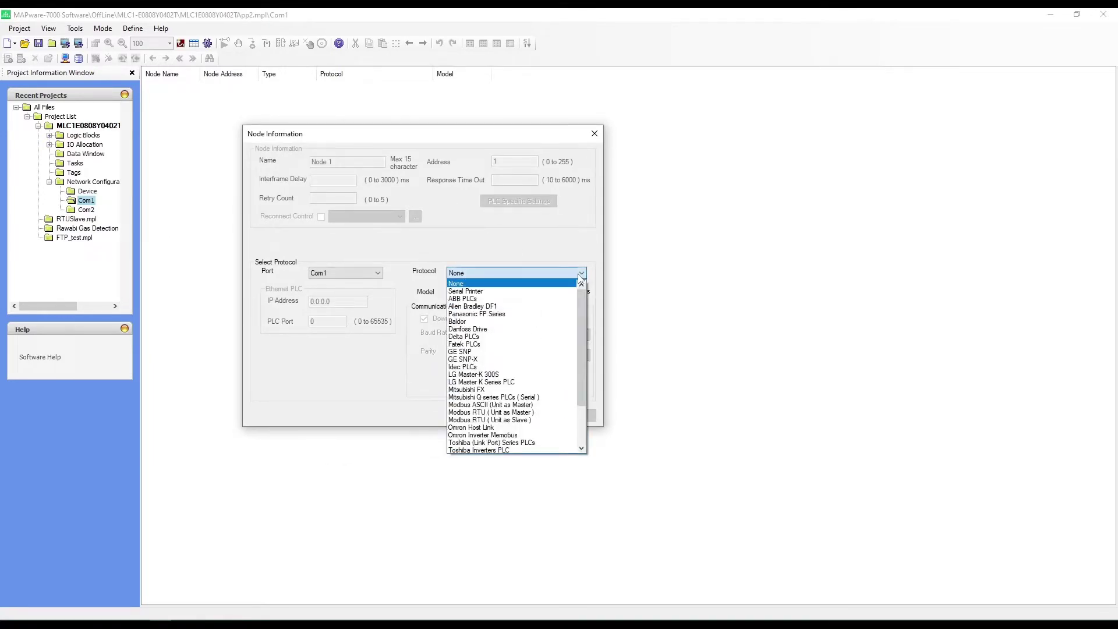
{"action": "left_click", "coordinate": [512, 420]}
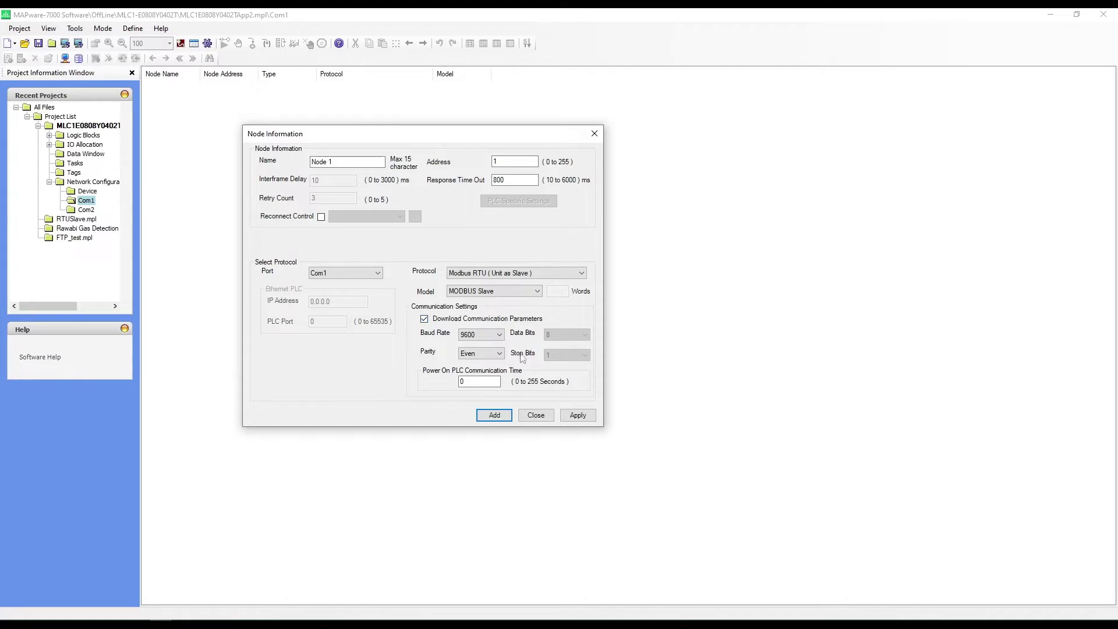
{"action": "left_click", "coordinate": [481, 335]}
{"action": "left_click", "coordinate": [472, 354]}
{"action": "left_click", "coordinate": [495, 415]}
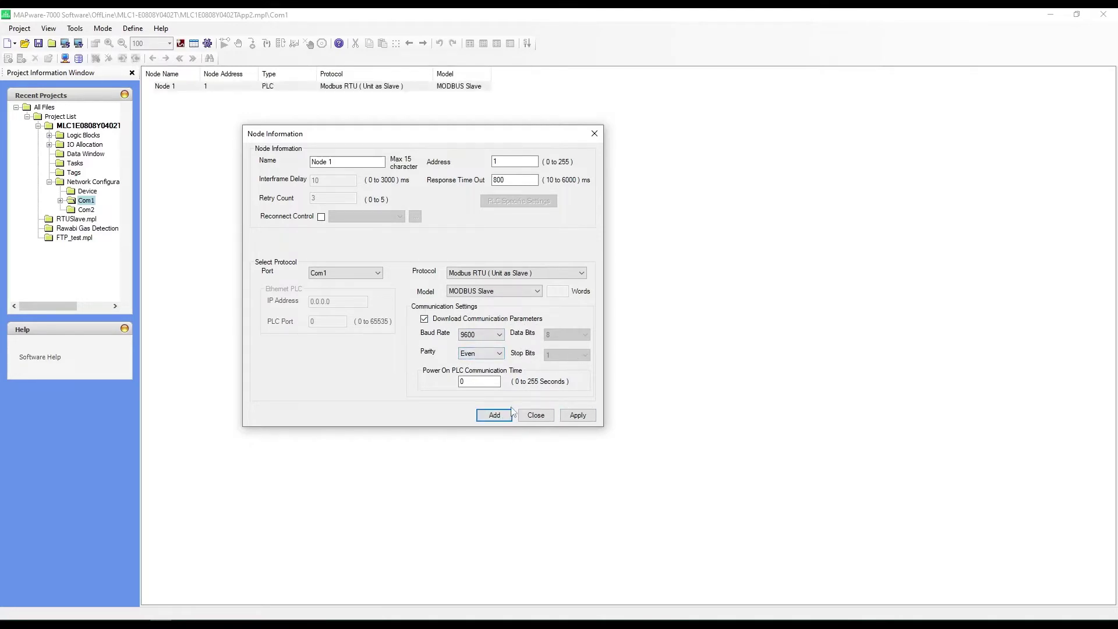
{"action": "left_click", "coordinate": [536, 415]}
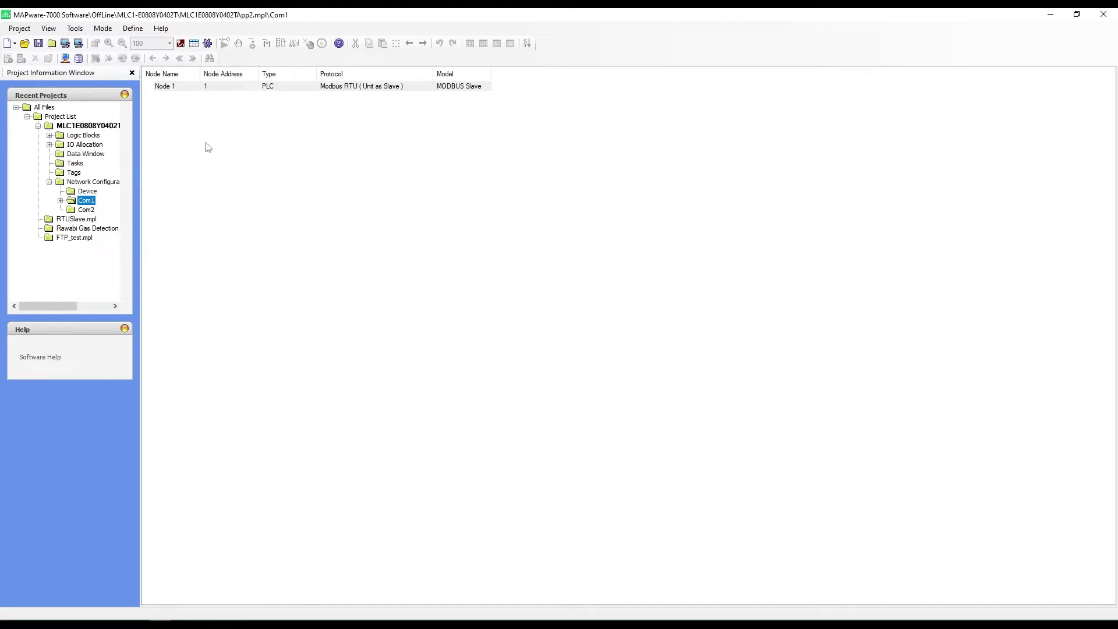
Open the project's tag database and filter the list to hide system tags
{"action": "left_click", "coordinate": [78, 58]}
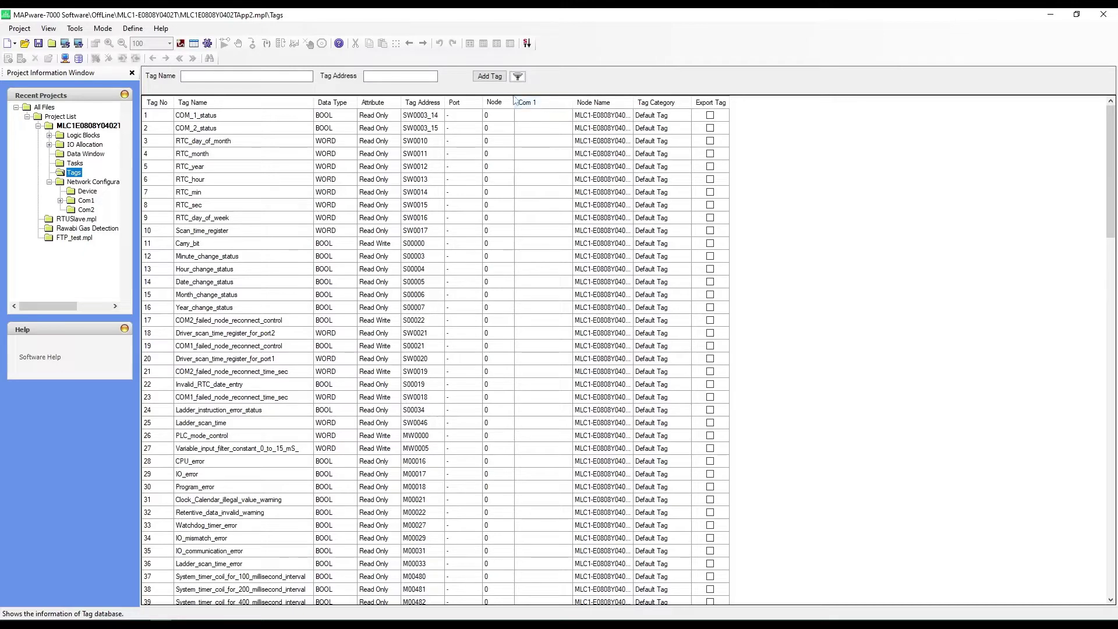
{"action": "left_click", "coordinate": [518, 76]}
{"action": "left_click", "coordinate": [215, 117]}
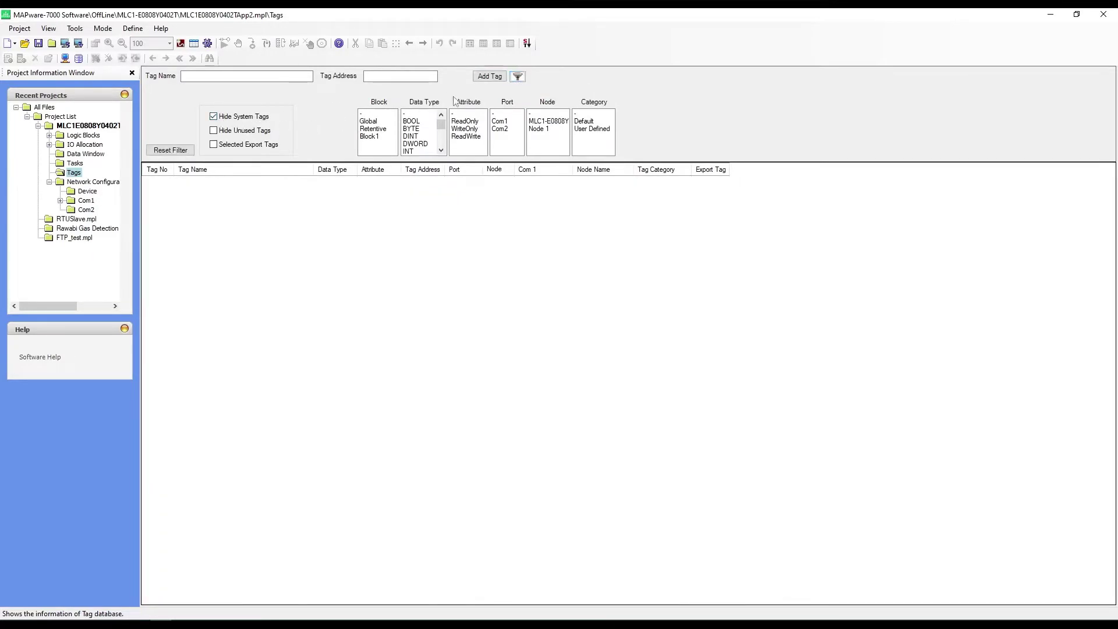
Add 8 global BOOL tags at once with the base name "coil", using Auto Add
{"action": "left_click", "coordinate": [489, 77]}
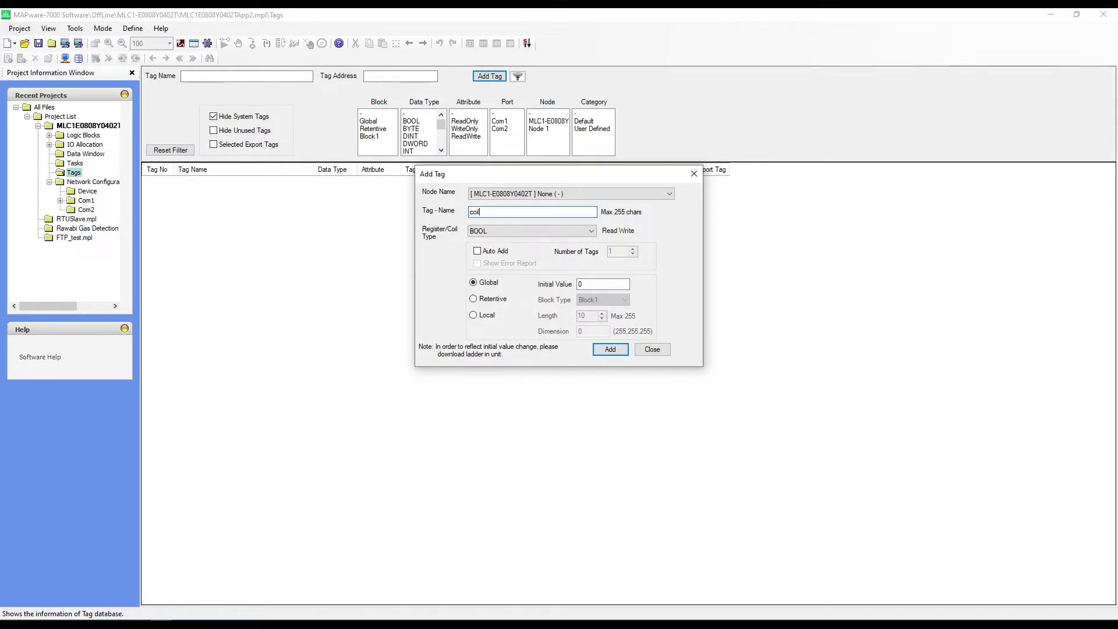
{"action": "left_click", "coordinate": [530, 231]}
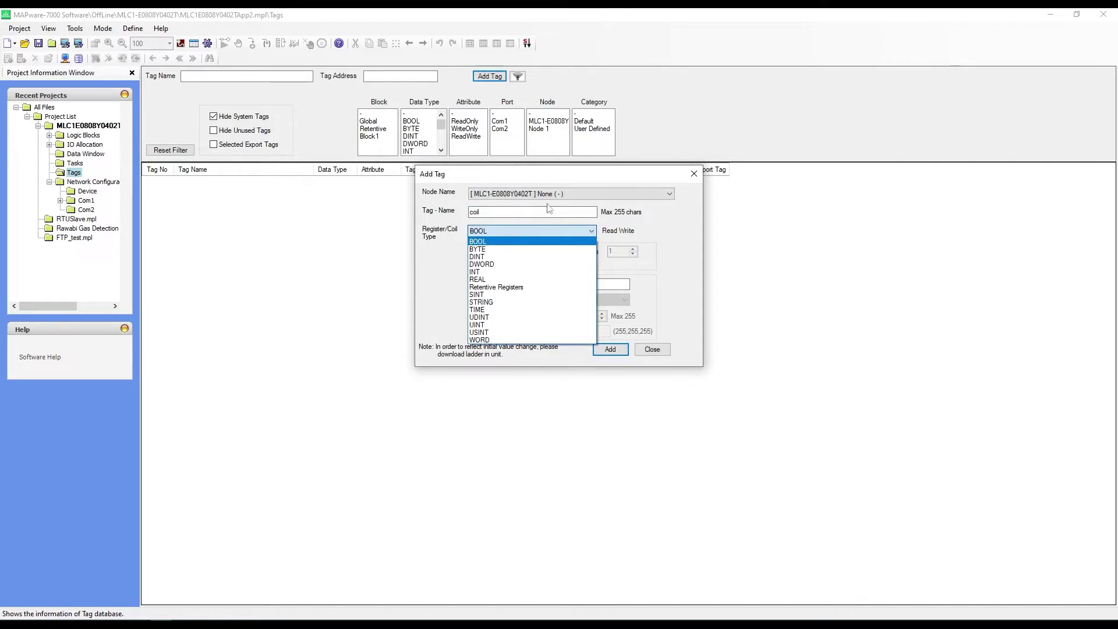
{"action": "left_click", "coordinate": [520, 241]}
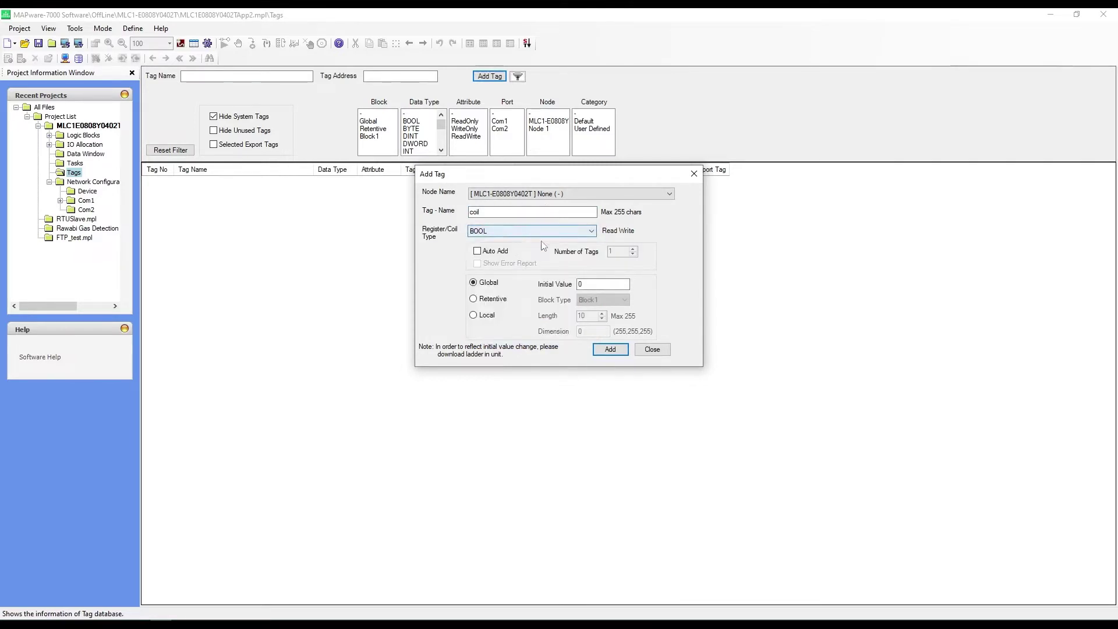
{"action": "left_click", "coordinate": [479, 252]}
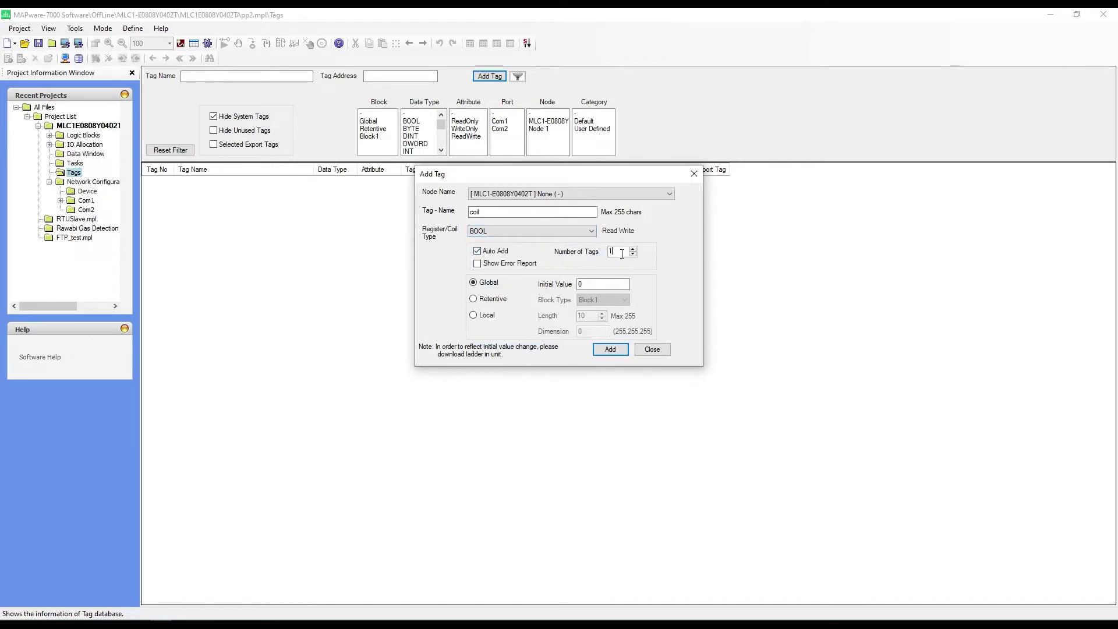
{"action": "type", "text": "8"}
{"action": "left_click", "coordinate": [614, 354]}
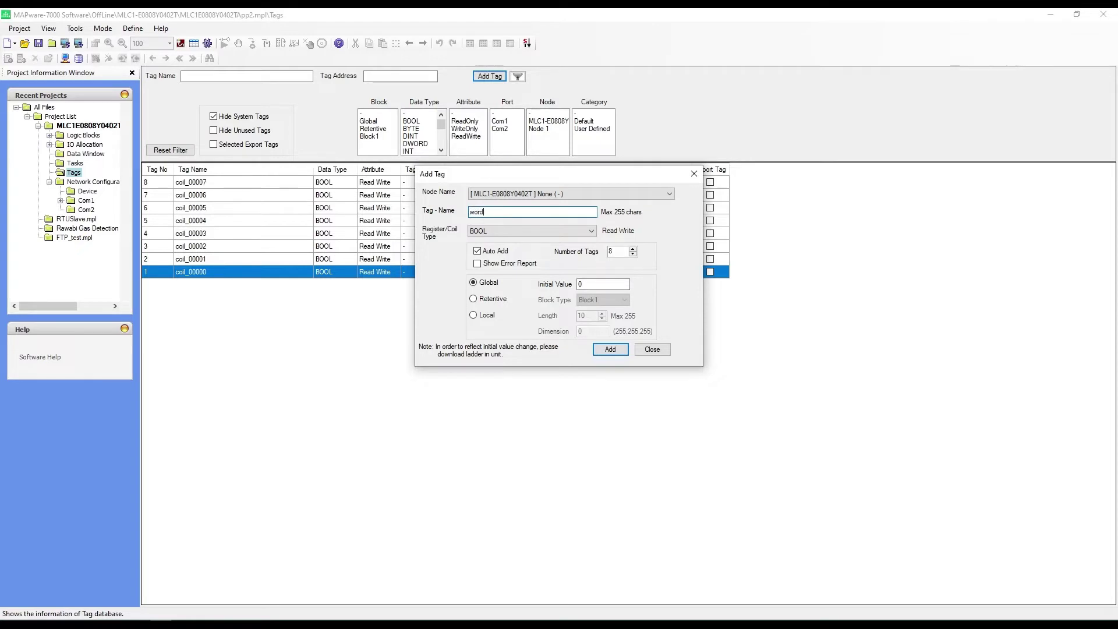
Add 8 global WORD tags with the base name "word"
{"action": "left_click", "coordinate": [530, 230]}
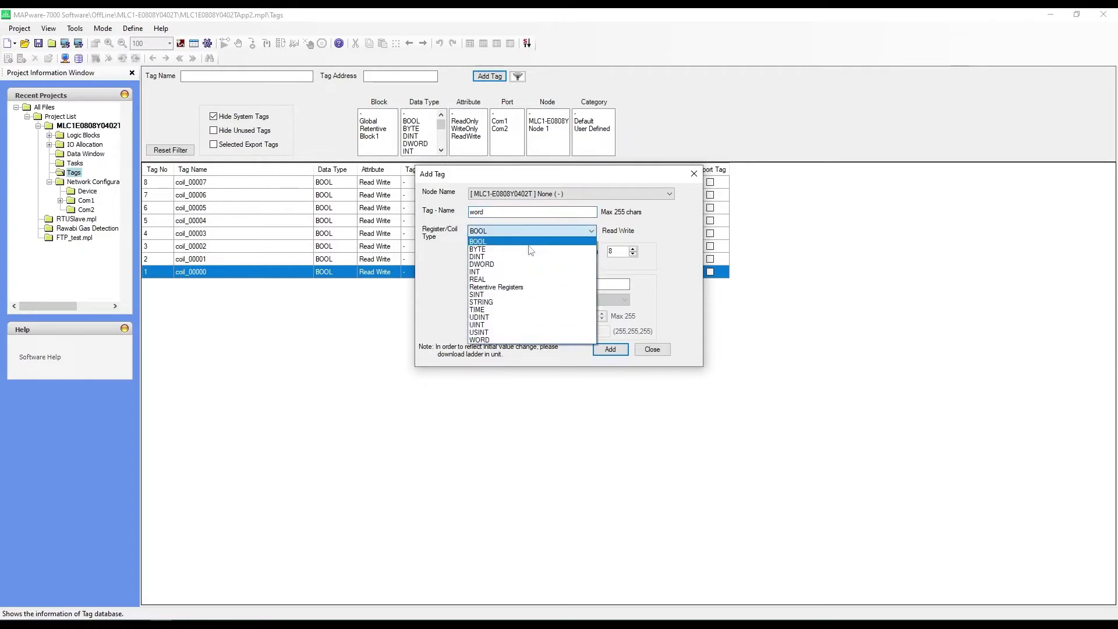
{"action": "left_click", "coordinate": [510, 341]}
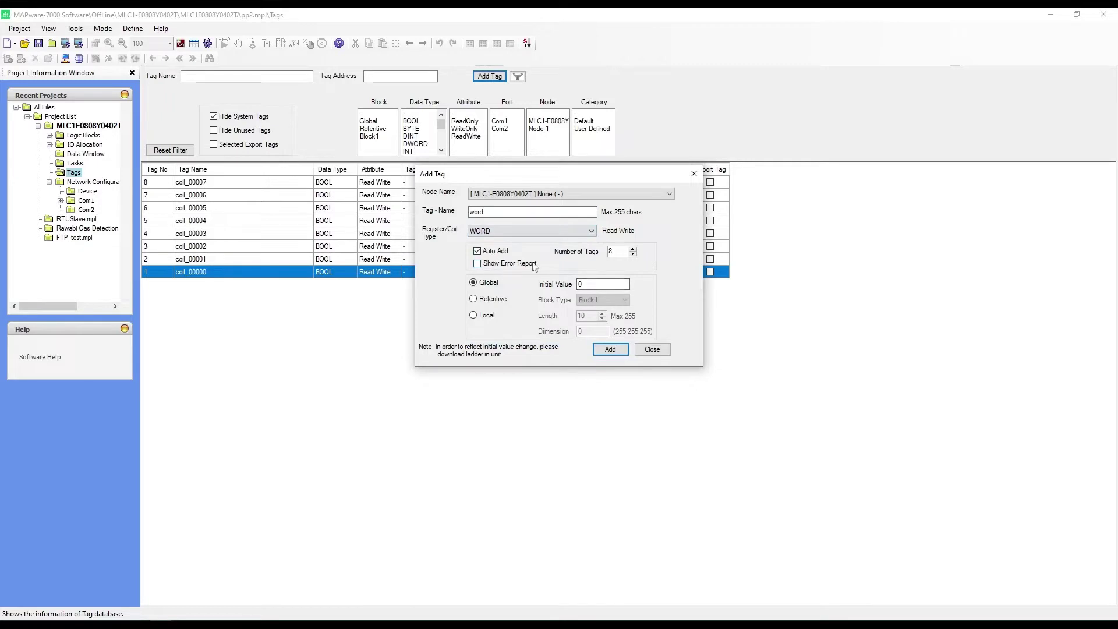
{"action": "left_click", "coordinate": [610, 349]}
Add 8 global REAL tags with the base name "float"
{"action": "left_click", "coordinate": [576, 233]}
{"action": "left_click", "coordinate": [561, 211]}
{"action": "double_click", "coordinate": [560, 212]}
{"action": "type", "text": "float"}
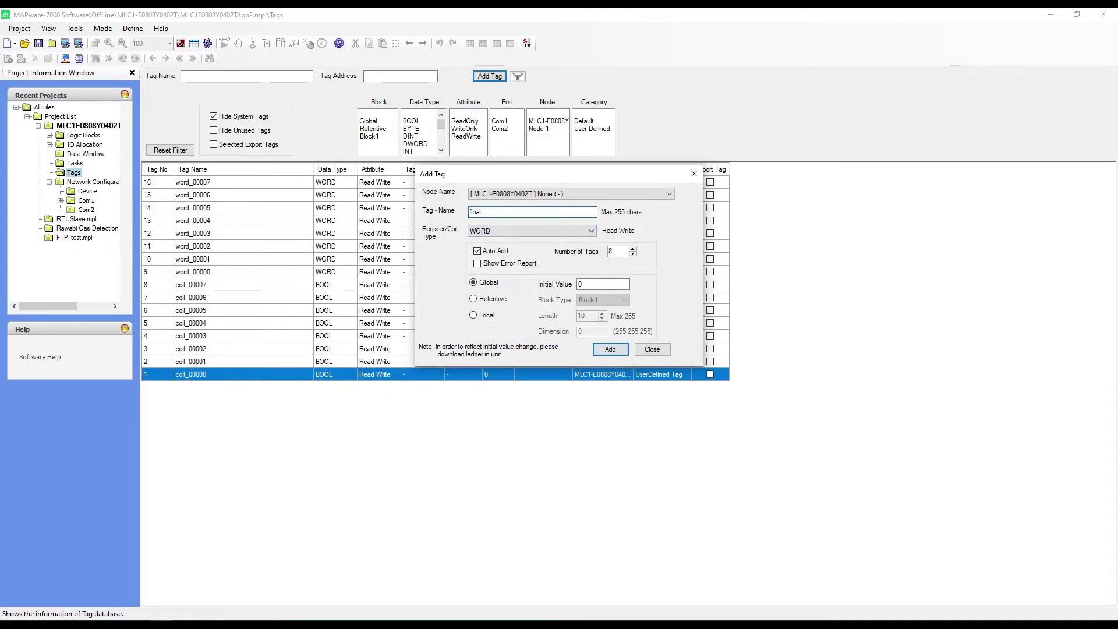
{"action": "left_click", "coordinate": [526, 232]}
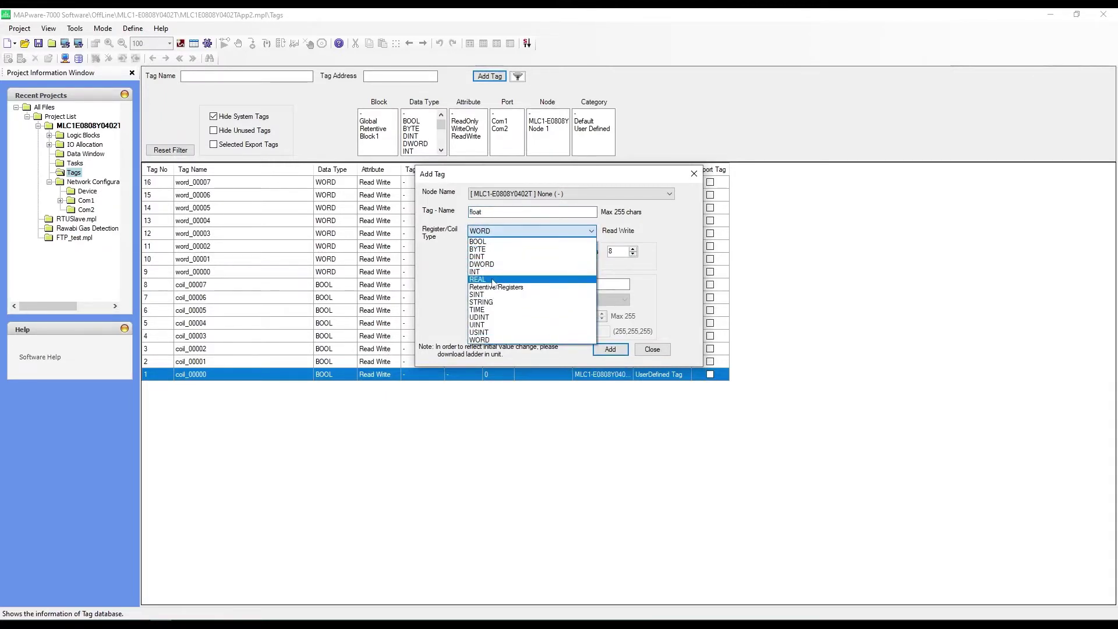
{"action": "left_click", "coordinate": [492, 283]}
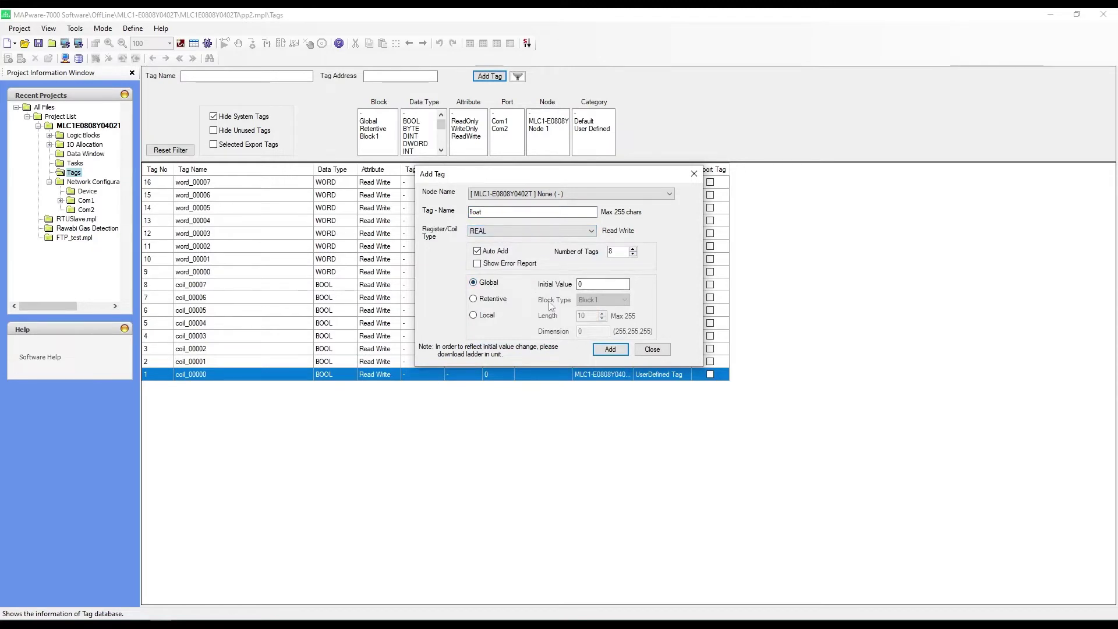
{"action": "left_click", "coordinate": [622, 351]}
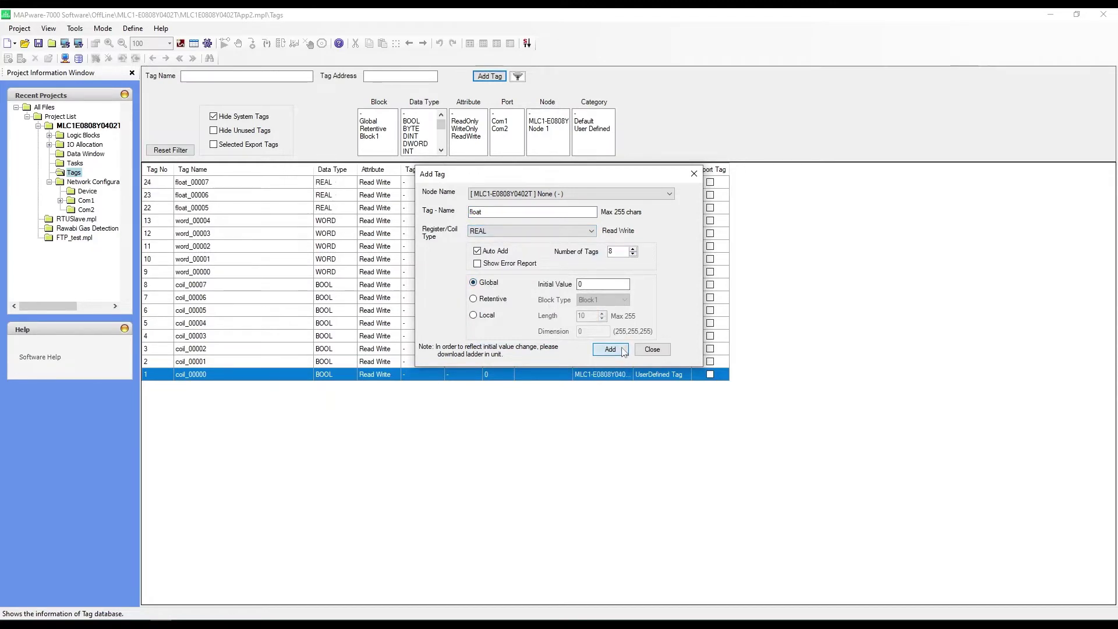
Add a single global STRING tag named "ACII" with length 10, turning Auto Add off, and finish adding tags
{"action": "double_click", "coordinate": [529, 215]}
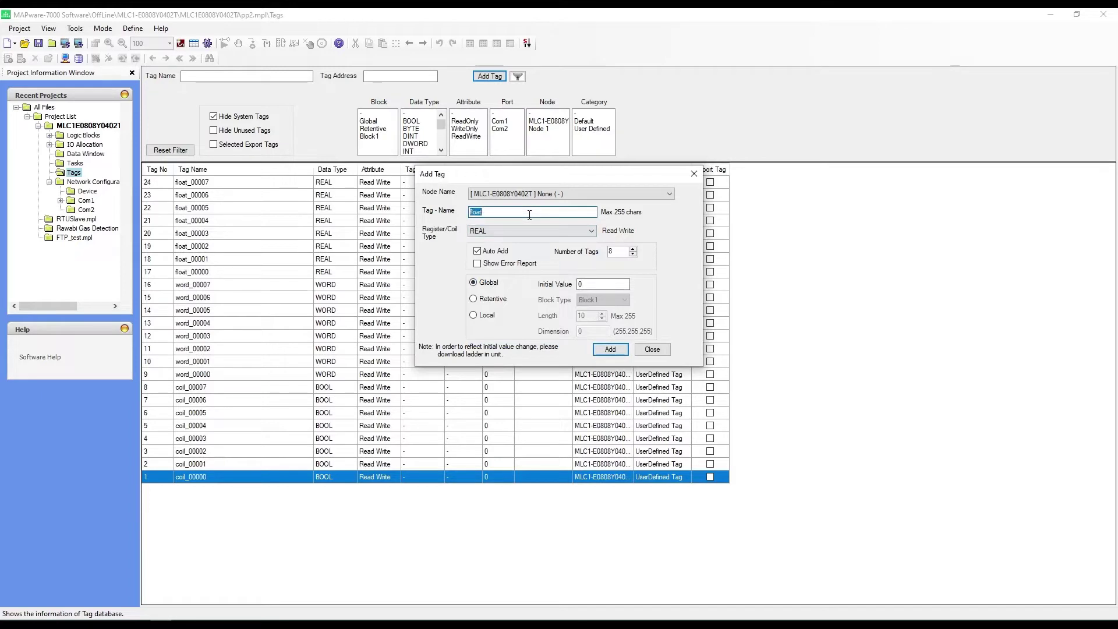
{"action": "type", "text": "A"}
{"action": "key", "text": "BackSpace"}
{"action": "key", "text": "BackSpace"}
{"action": "left_click", "coordinate": [505, 231]}
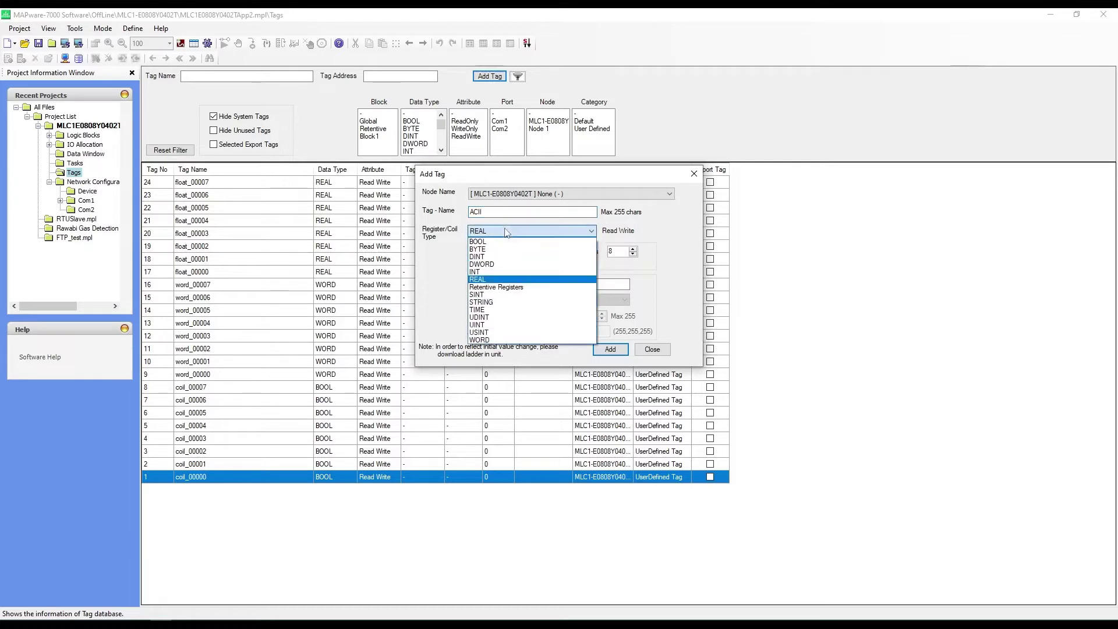
{"action": "left_click", "coordinate": [510, 302]}
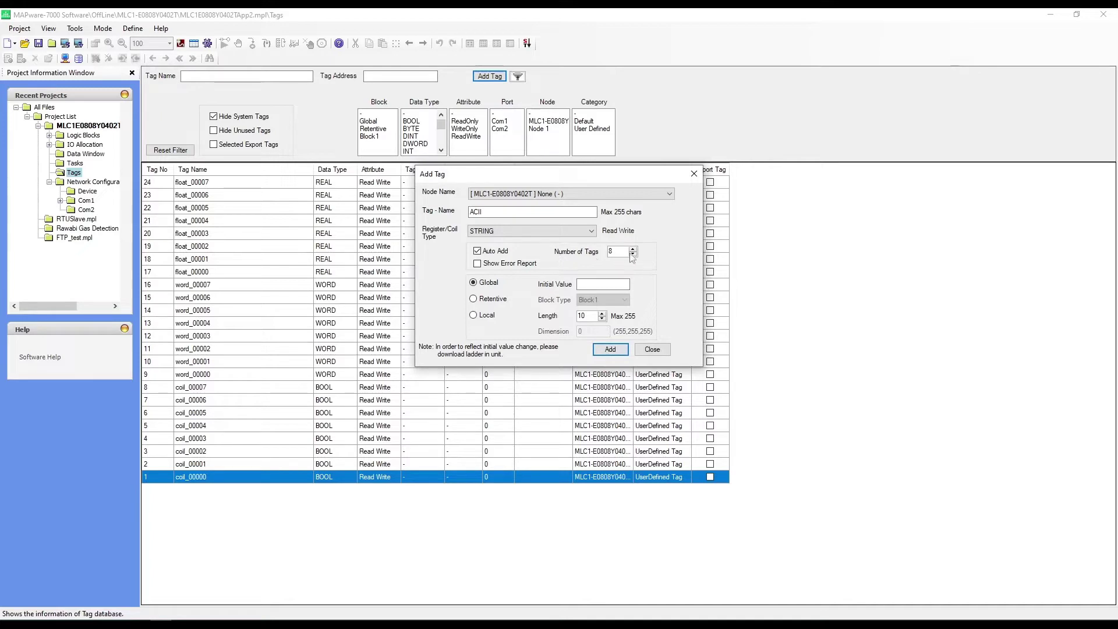
{"action": "left_click", "coordinate": [477, 251]}
{"action": "left_click", "coordinate": [610, 350]}
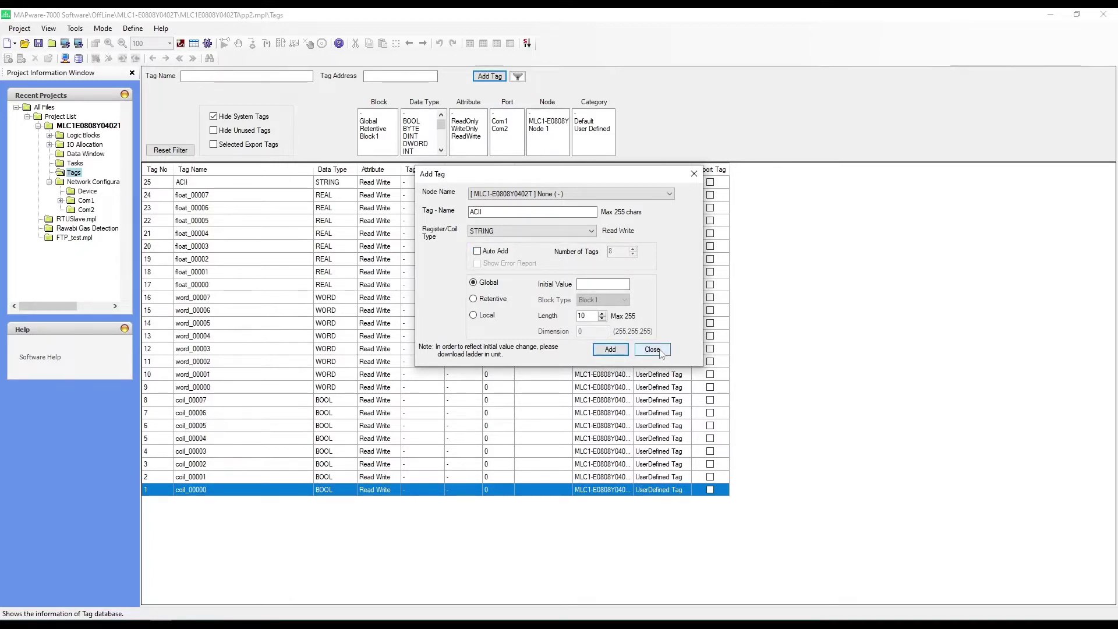
{"action": "left_click", "coordinate": [652, 349]}
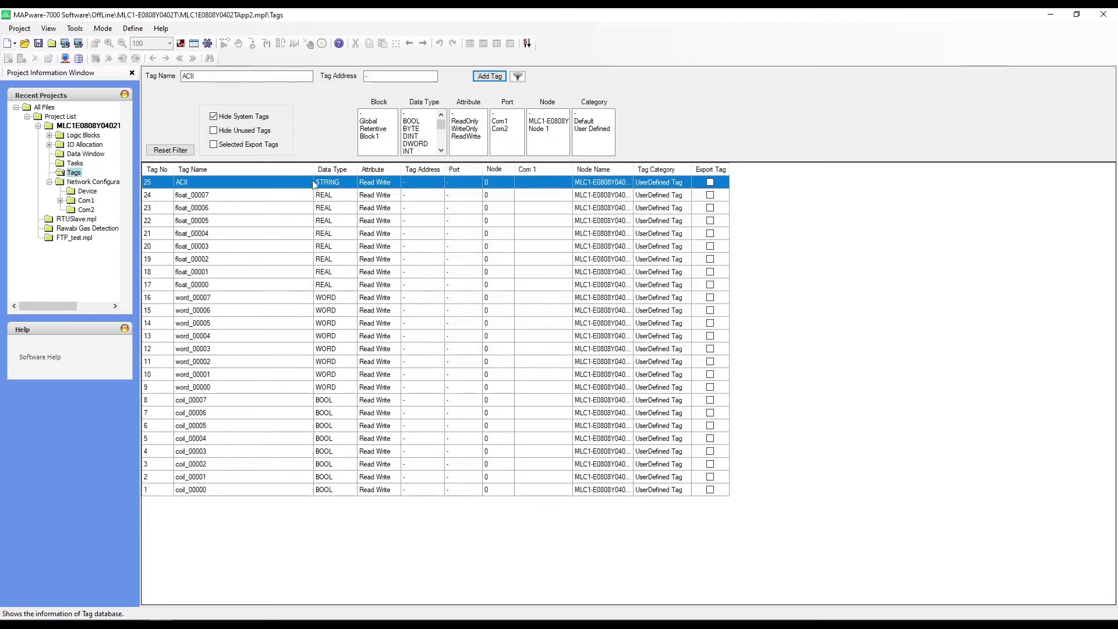
Sort the tag list by data type, and finally by tag name
{"action": "left_click", "coordinate": [341, 169]}
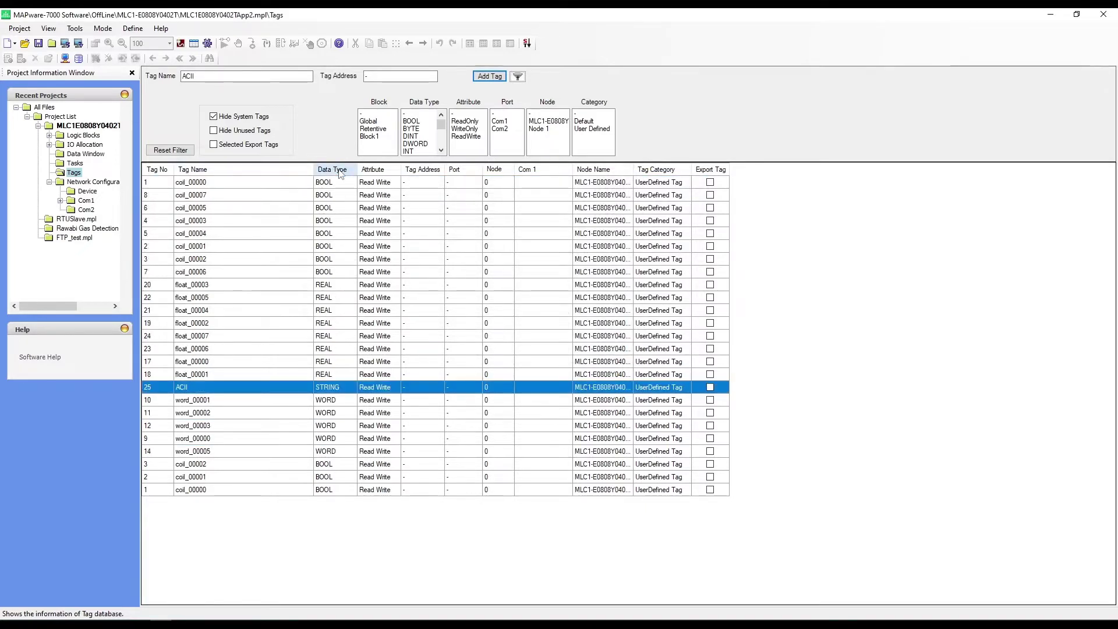
{"action": "left_click", "coordinate": [238, 170]}
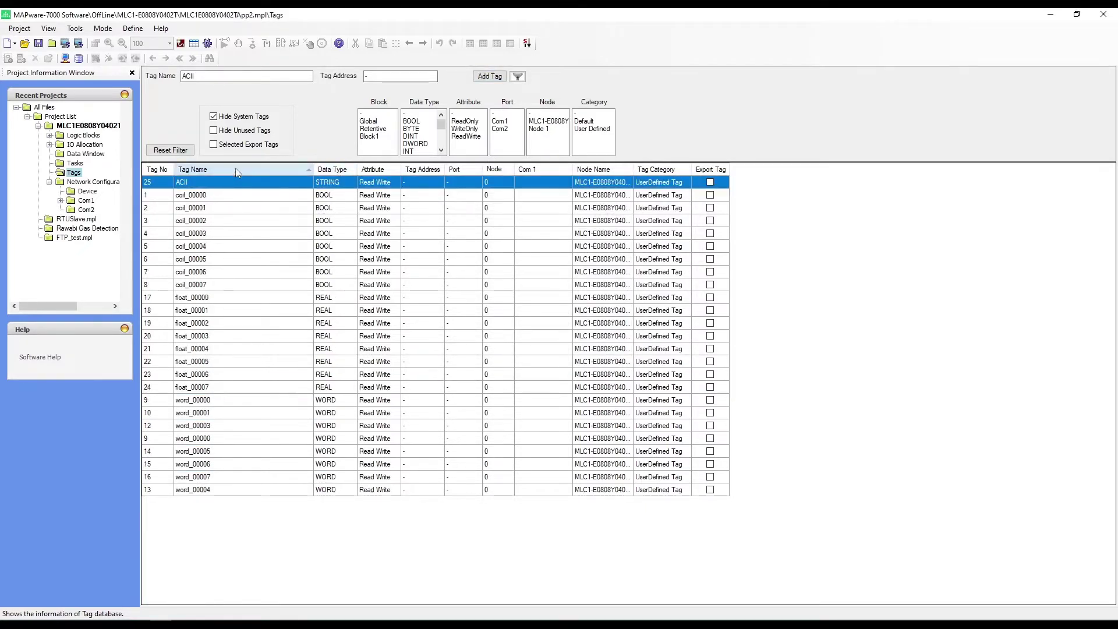
Sort the tags by name in descending order and assign sequential addresses to them for Com 1
{"action": "left_click", "coordinate": [238, 169]}
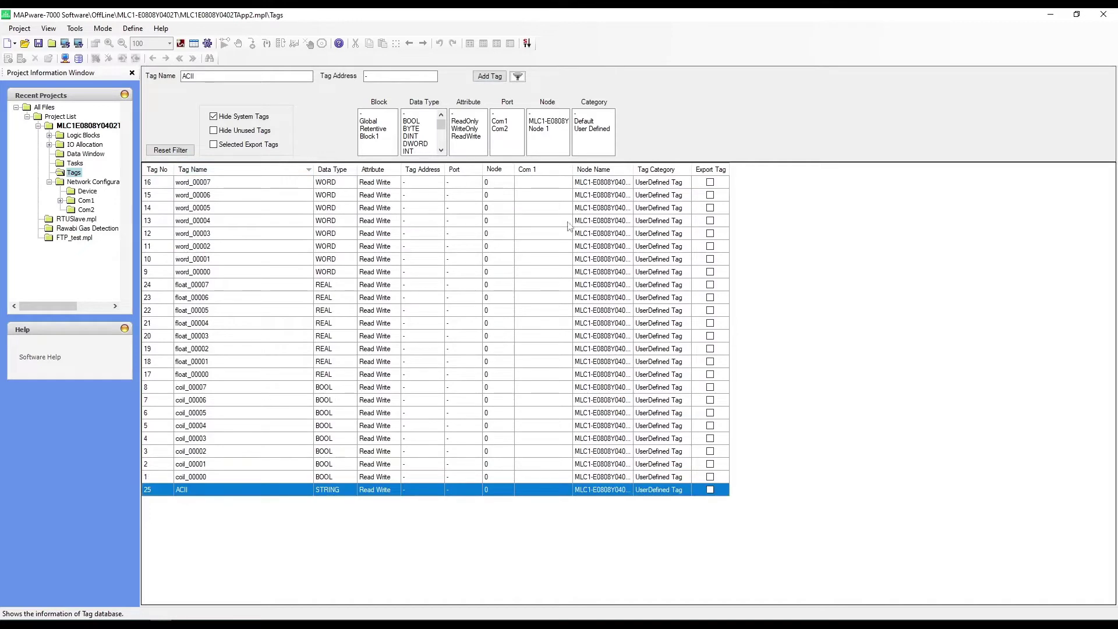
{"action": "right_click", "coordinate": [548, 173]}
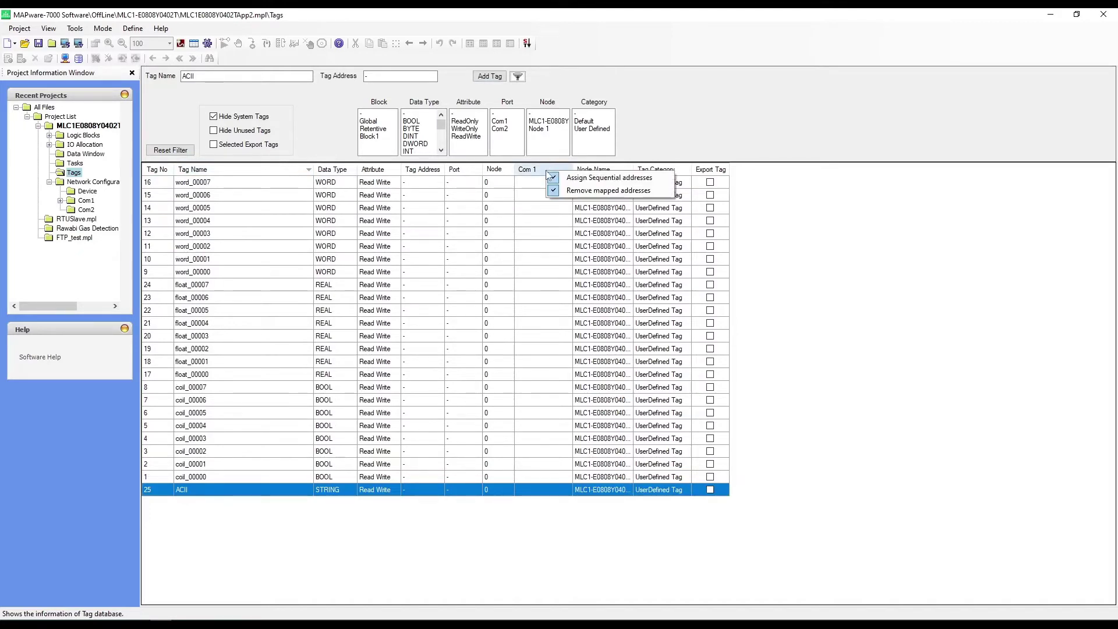
{"action": "left_click", "coordinate": [635, 181]}
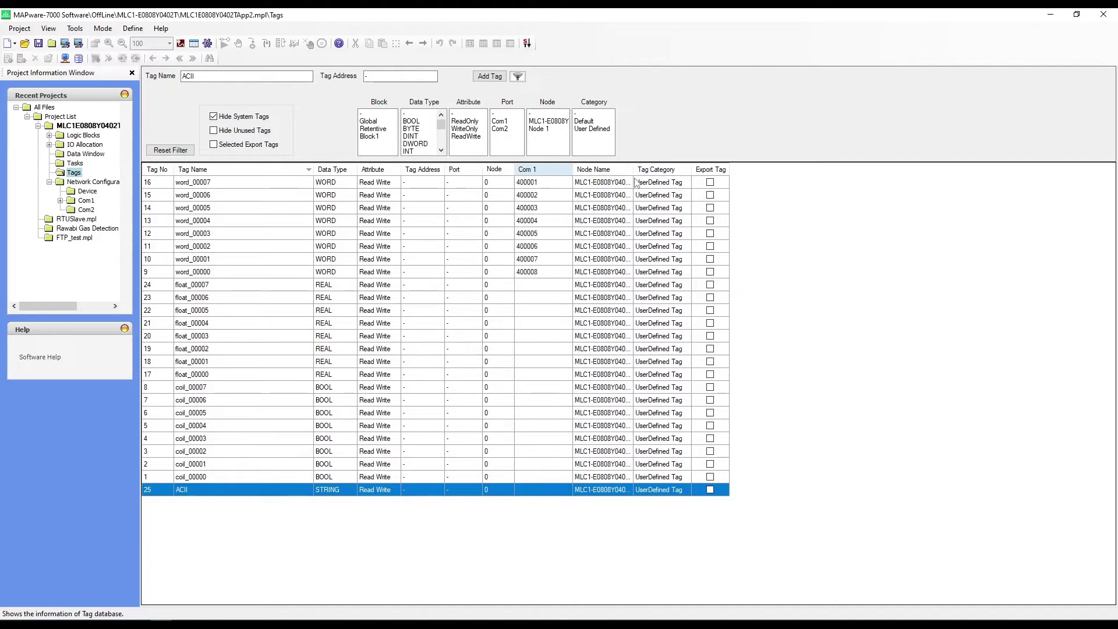
{"action": "right_click", "coordinate": [550, 173]}
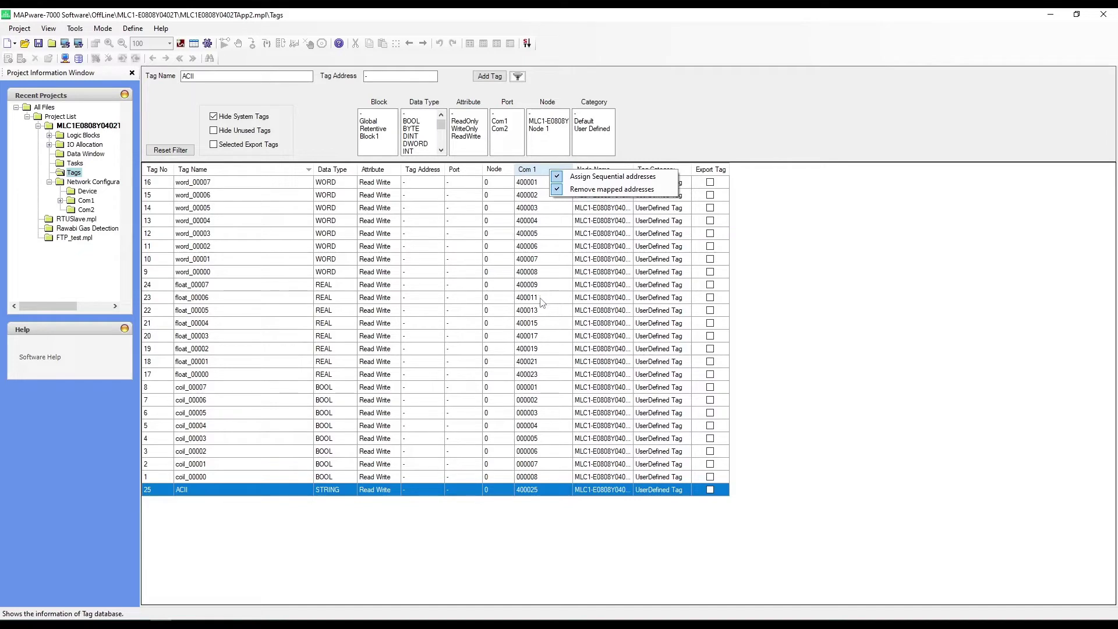
{"action": "left_click", "coordinate": [878, 337]}
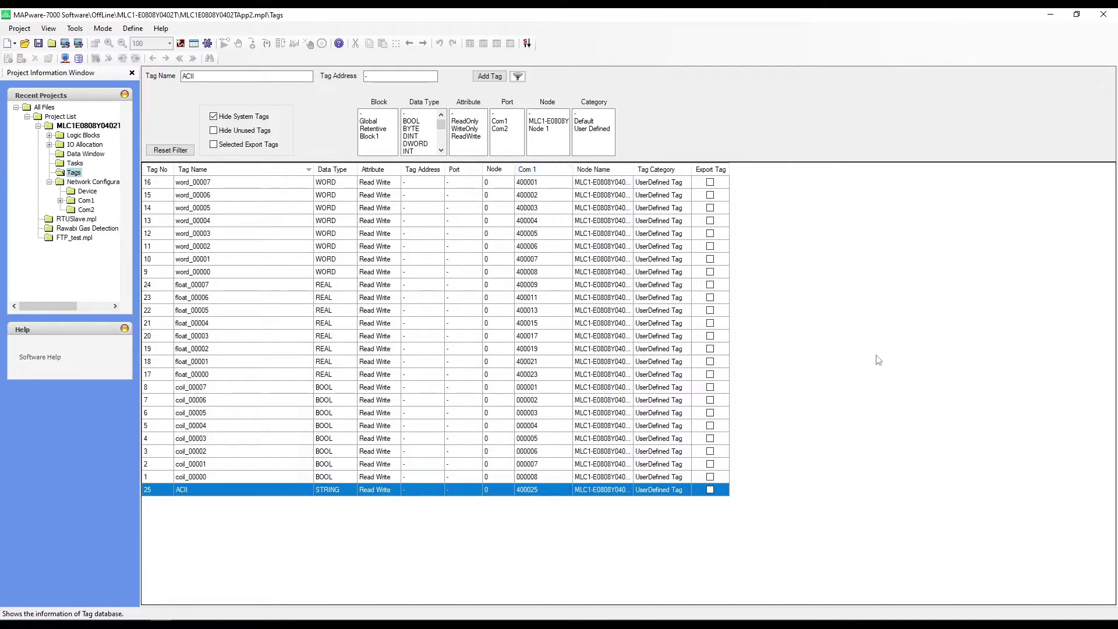
Download the firmware and application to the controller over USB, accepting that the existing application is overwritten
{"action": "left_click", "coordinate": [78, 43]}
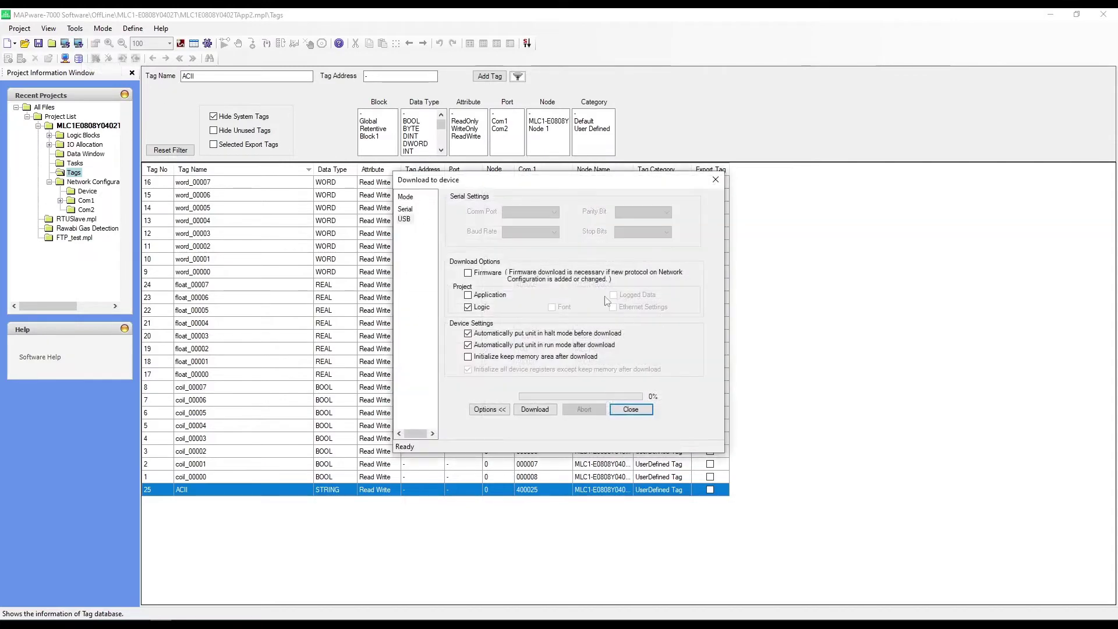
{"action": "left_click", "coordinate": [404, 220]}
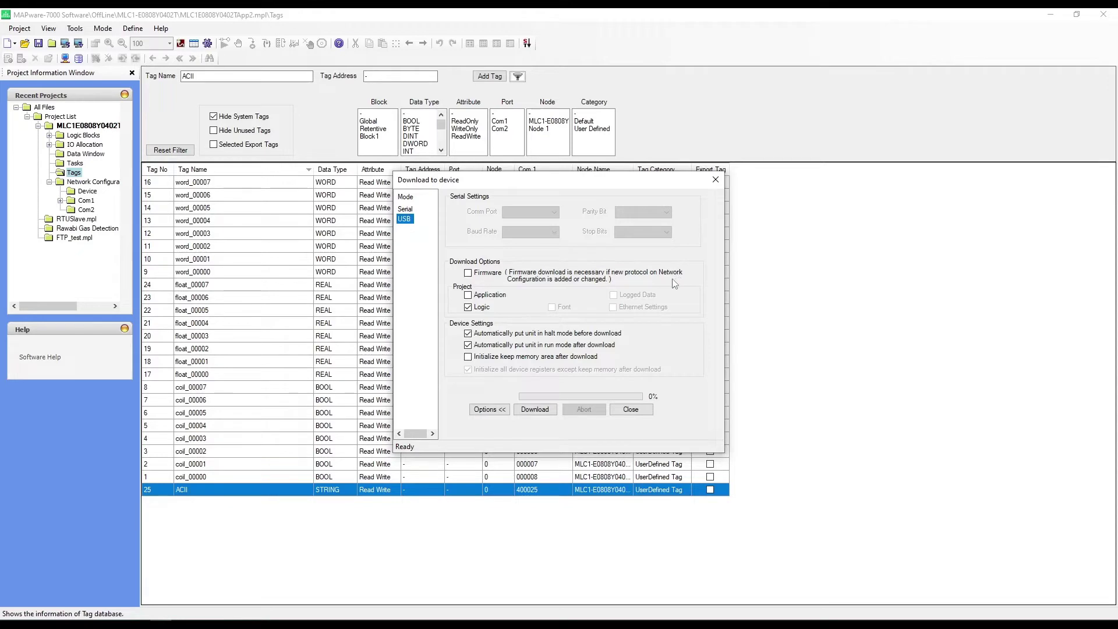
{"action": "left_click", "coordinate": [468, 272]}
{"action": "left_click", "coordinate": [468, 296]}
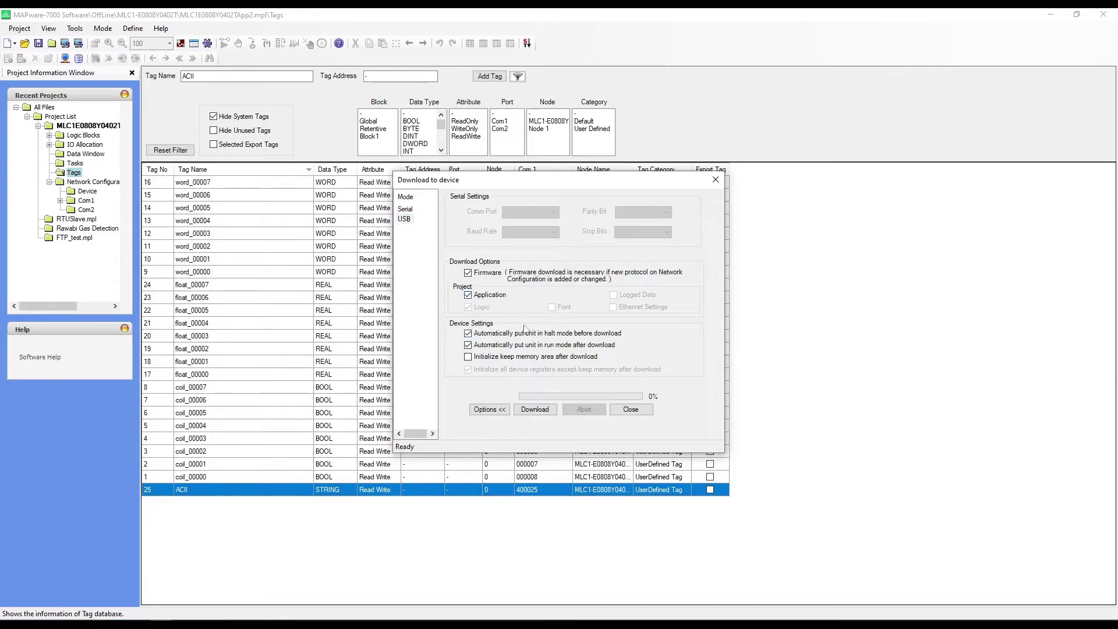
{"action": "left_click", "coordinate": [528, 411]}
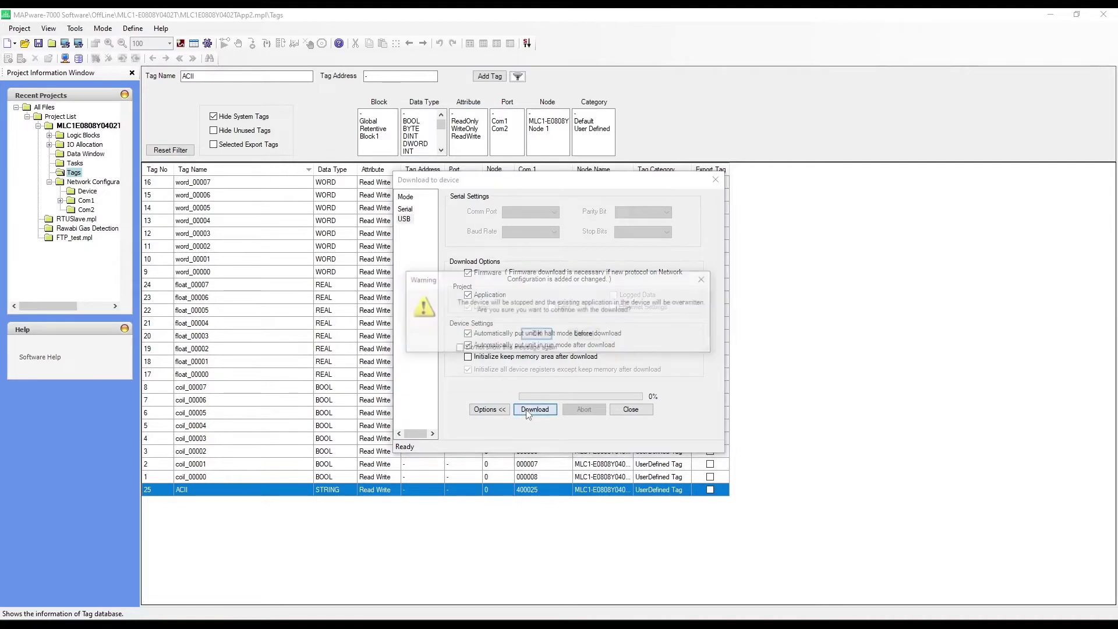
{"action": "left_click", "coordinate": [537, 334]}
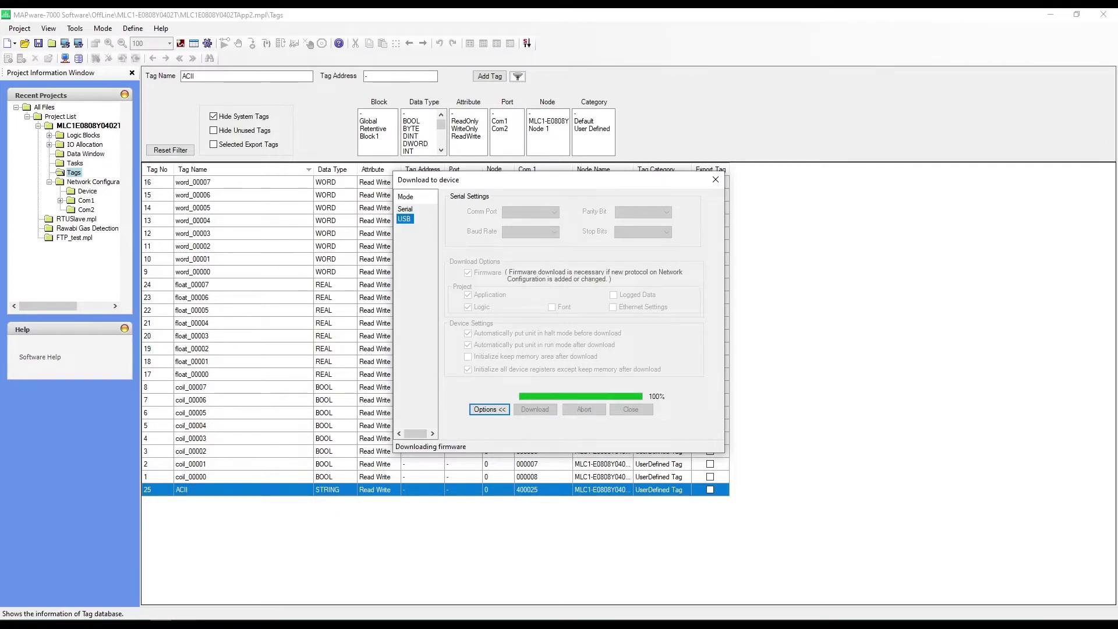
Switch to EasyBuilder Pro and start adding a new device in the project's system parameters
{"action": "mouse_move", "coordinate": [181, 626]}
{"action": "left_click", "coordinate": [212, 598]}
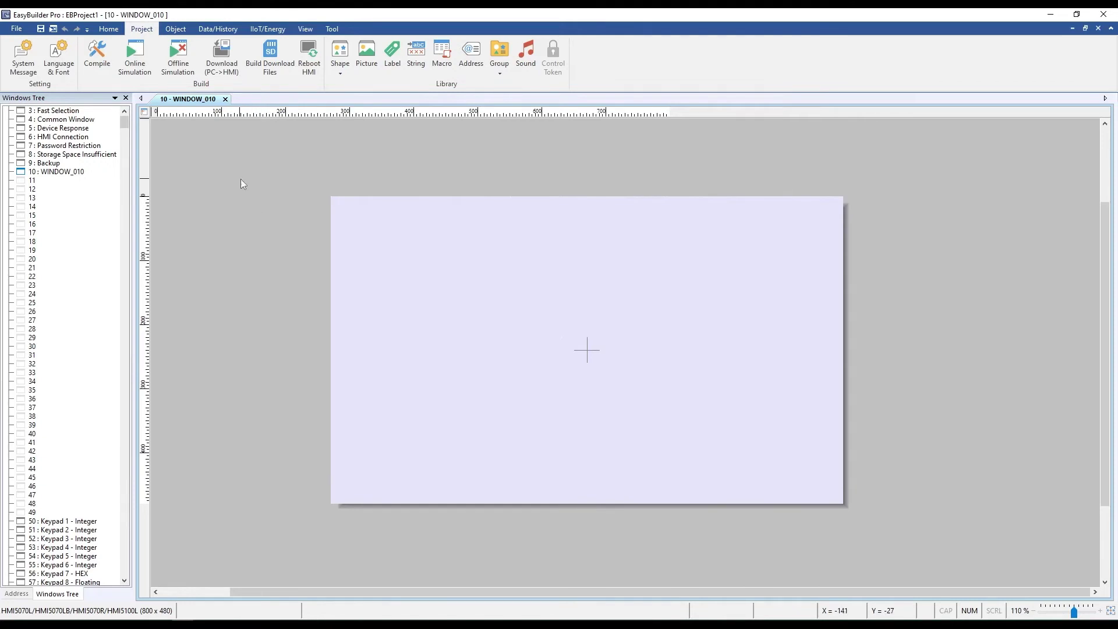
{"action": "left_click", "coordinate": [109, 29]}
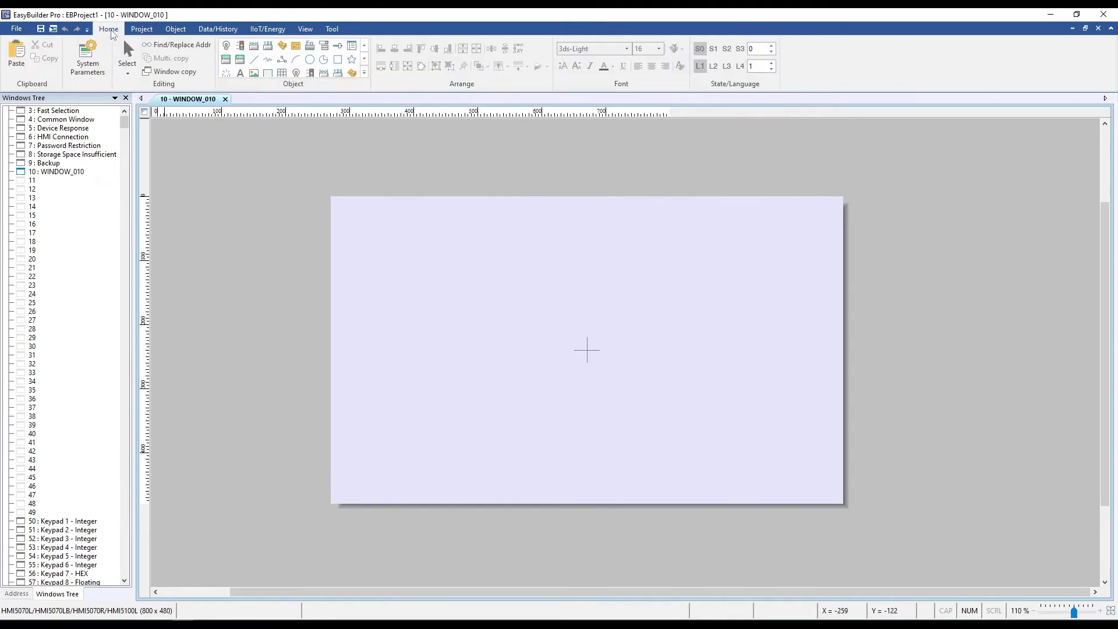
{"action": "left_click", "coordinate": [90, 60]}
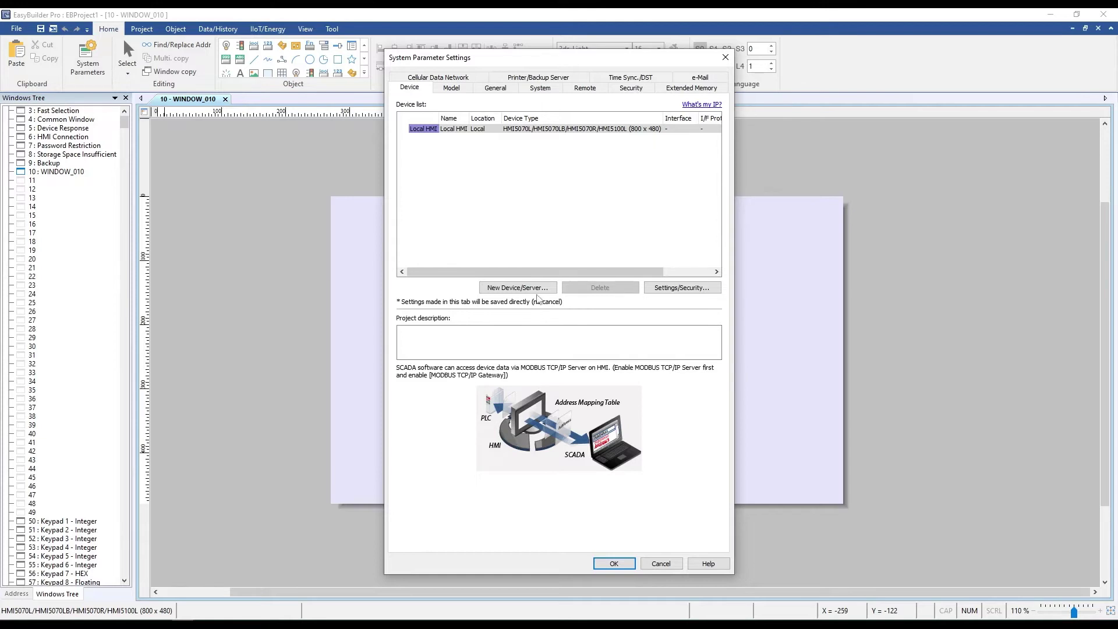
{"action": "left_click", "coordinate": [505, 288]}
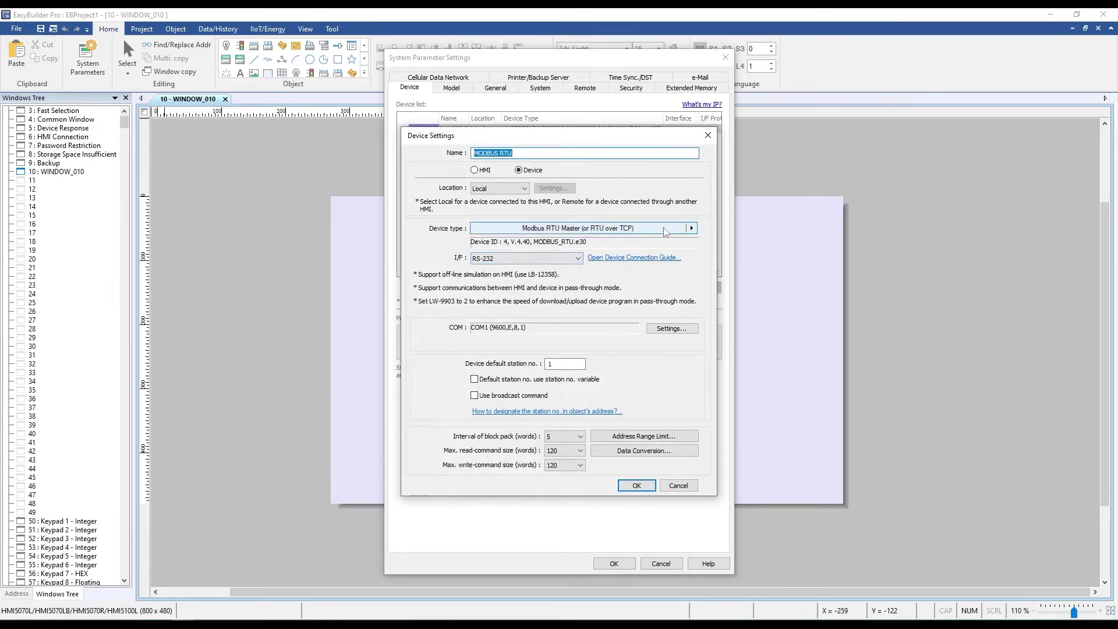
Set the new device's type to Modbus RTU Master (or RTU over TCP) and its interface to RS-232
{"action": "left_click", "coordinate": [631, 230]}
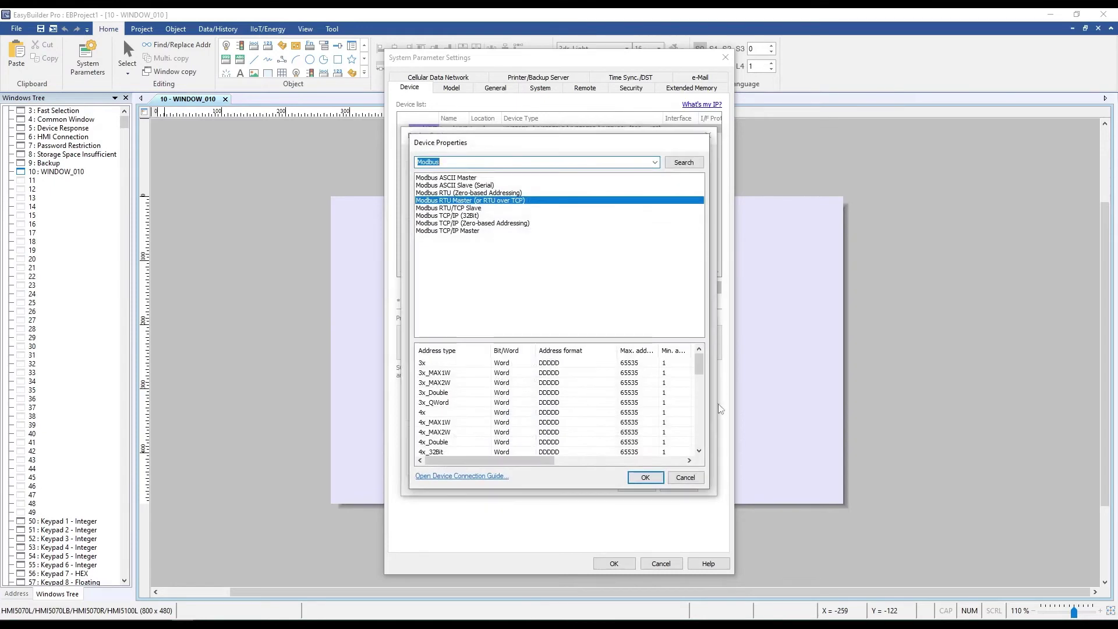
{"action": "left_click", "coordinate": [692, 483]}
{"action": "left_click", "coordinate": [691, 228]}
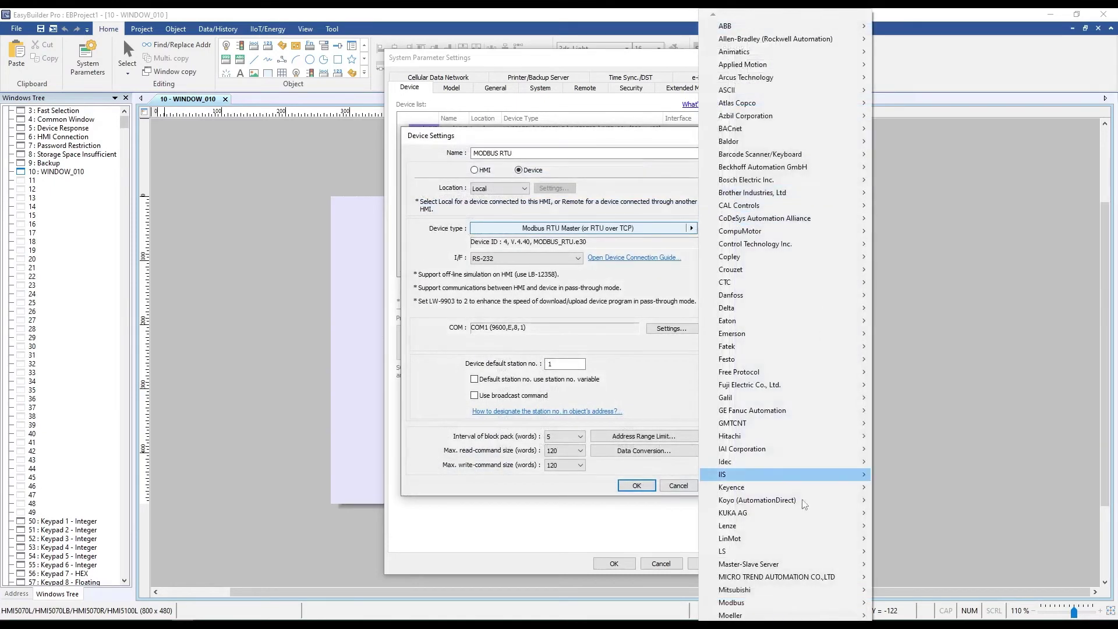
{"action": "mouse_move", "coordinate": [750, 606]}
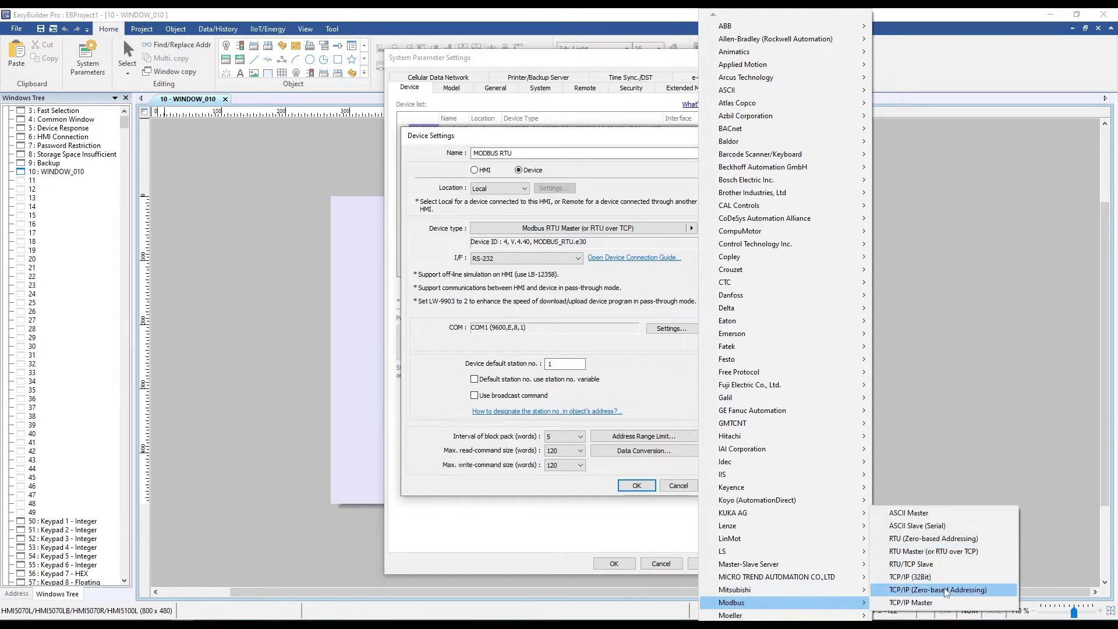
{"action": "left_click", "coordinate": [964, 554]}
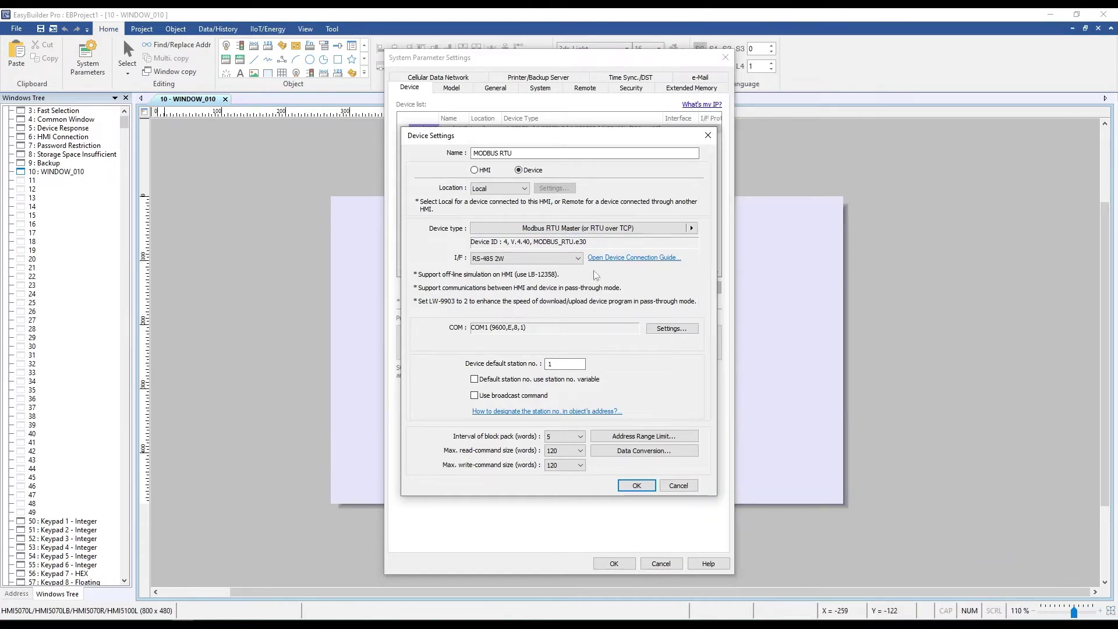
{"action": "left_click", "coordinate": [488, 260]}
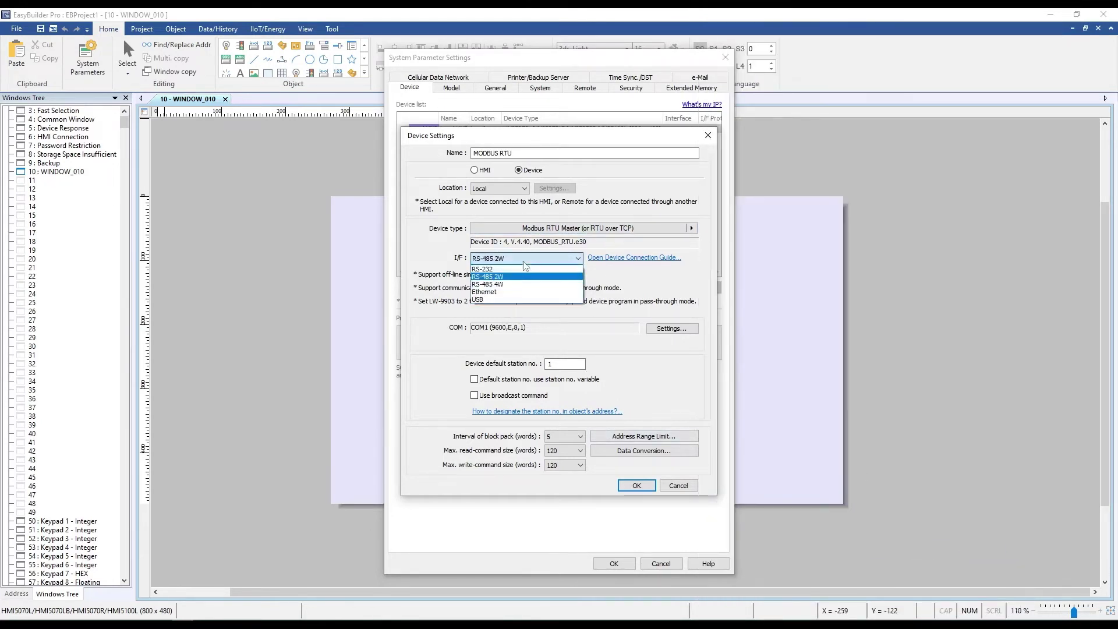
{"action": "left_click", "coordinate": [515, 271]}
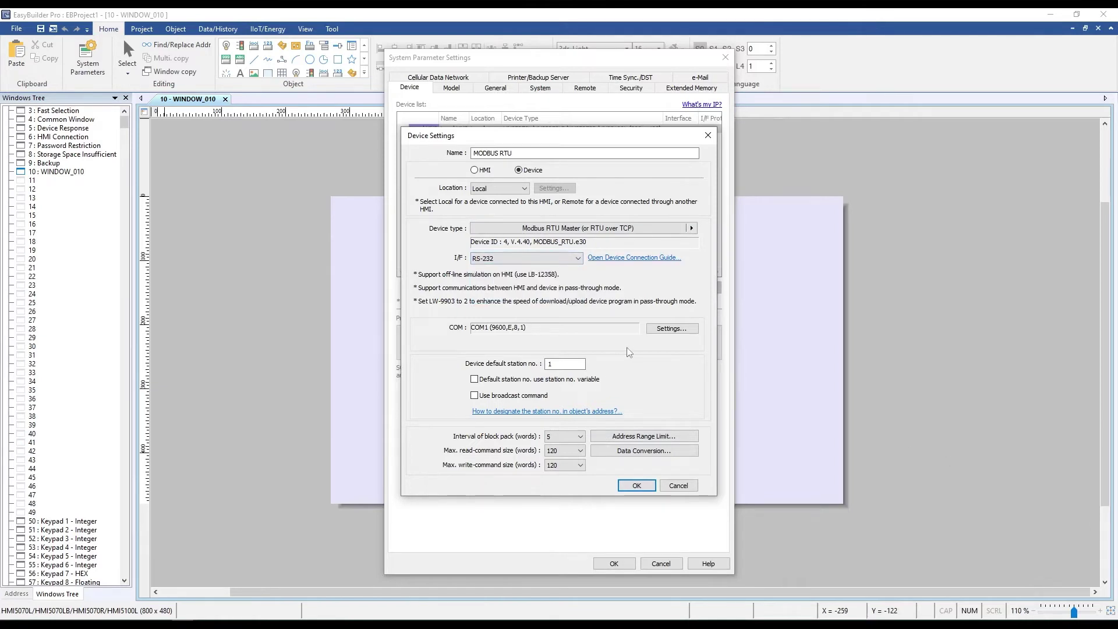
Set the COM 1 port's parity to None and confirm the port and device settings
{"action": "left_click", "coordinate": [665, 330]}
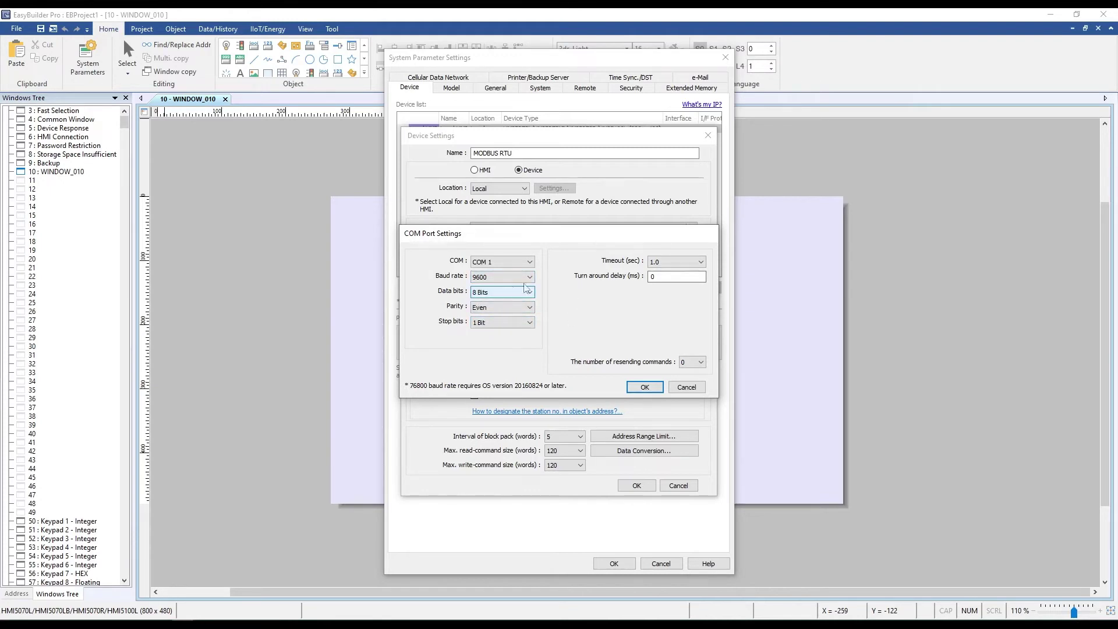
{"action": "left_click", "coordinate": [527, 309]}
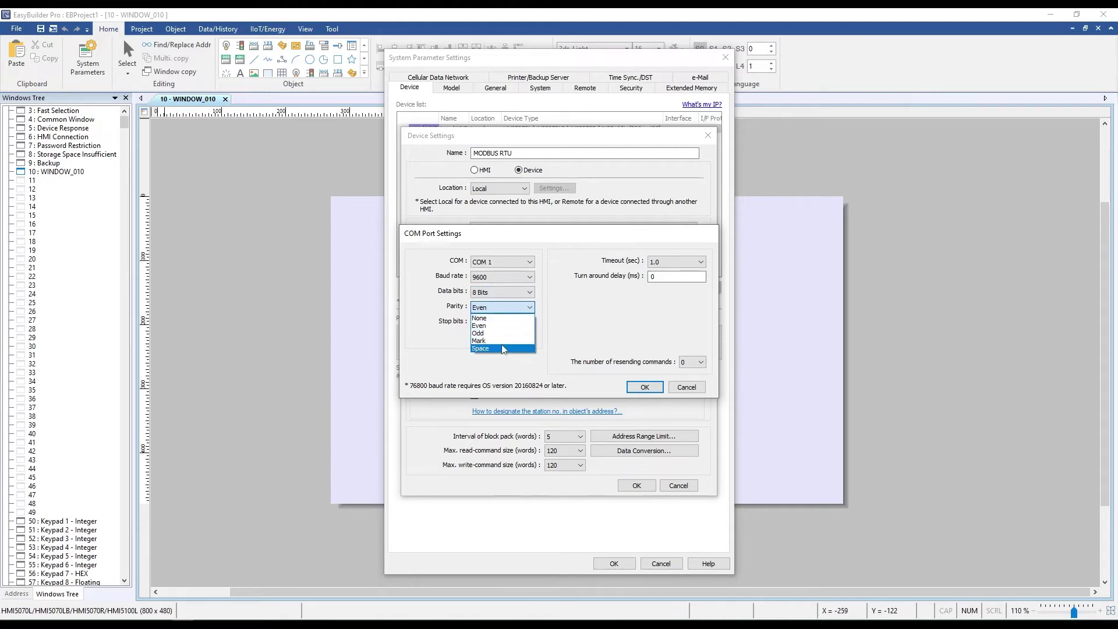
{"action": "left_click", "coordinate": [501, 318]}
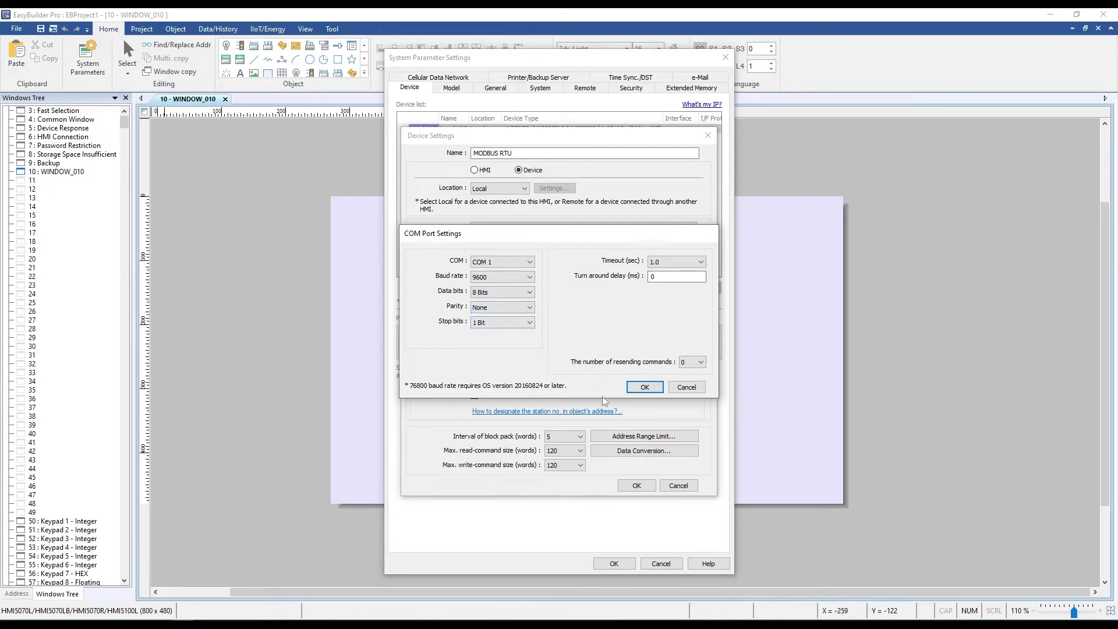
{"action": "left_click", "coordinate": [645, 386]}
{"action": "left_click", "coordinate": [637, 485]}
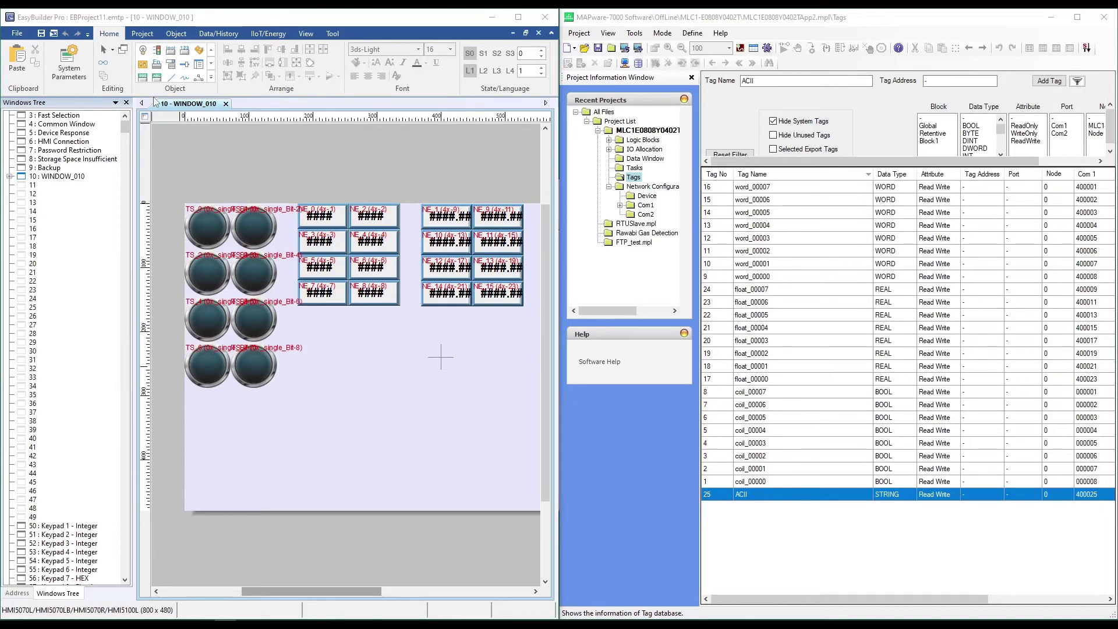
Run the online simulation of the HMI project and place its window beside the controller's tag list
{"action": "left_click", "coordinate": [143, 35]}
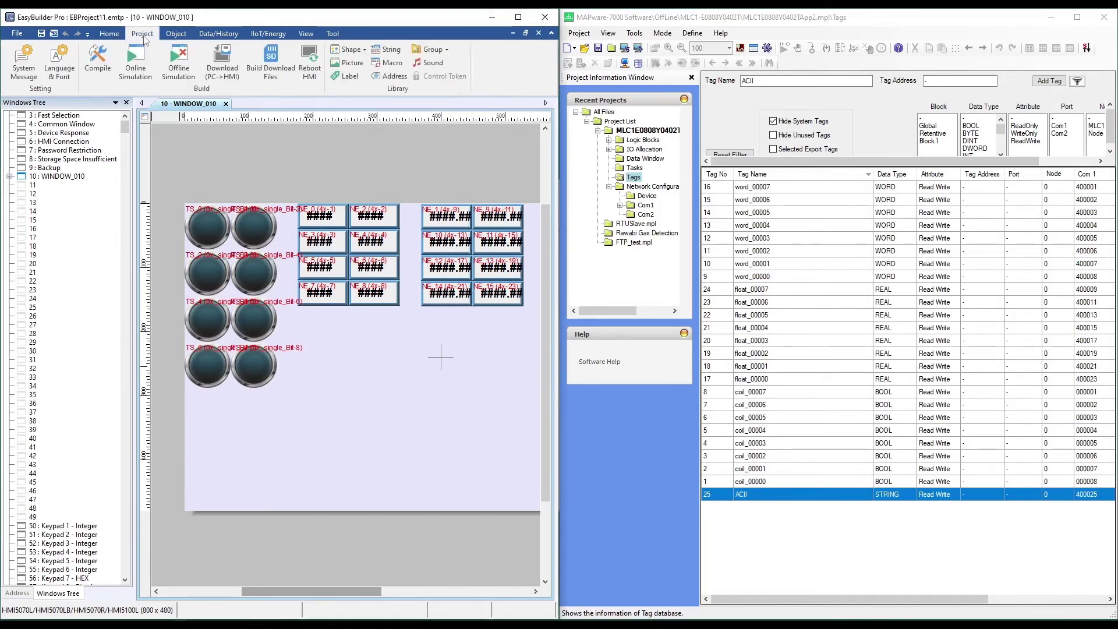
{"action": "left_click", "coordinate": [147, 69]}
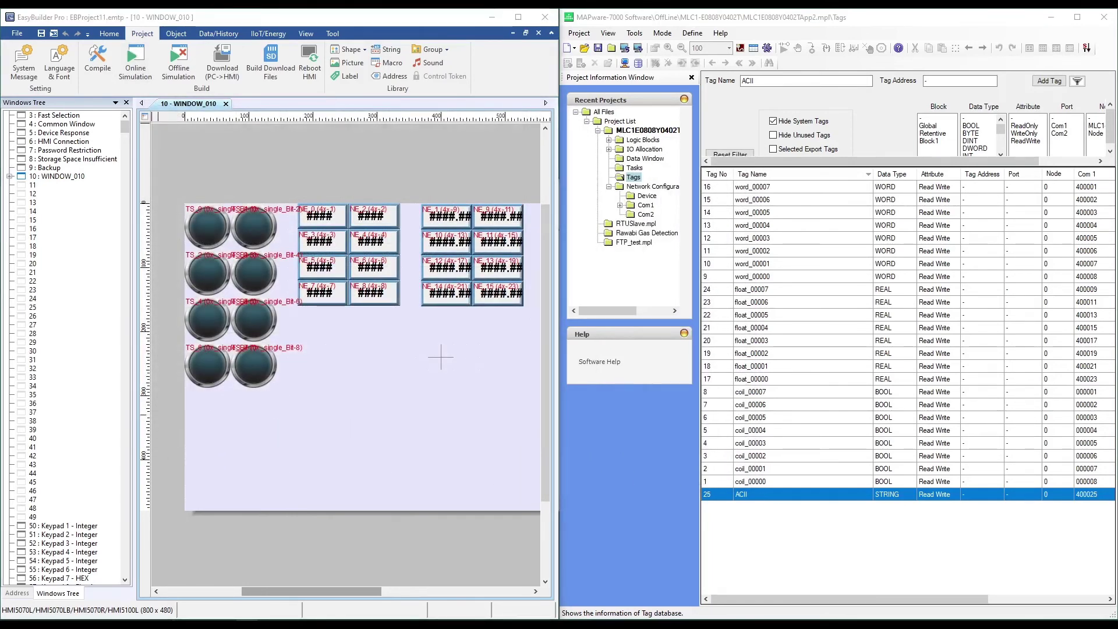
{"action": "left_click_drag", "start_coordinate": [297, 121], "coordinate": [232, 107]}
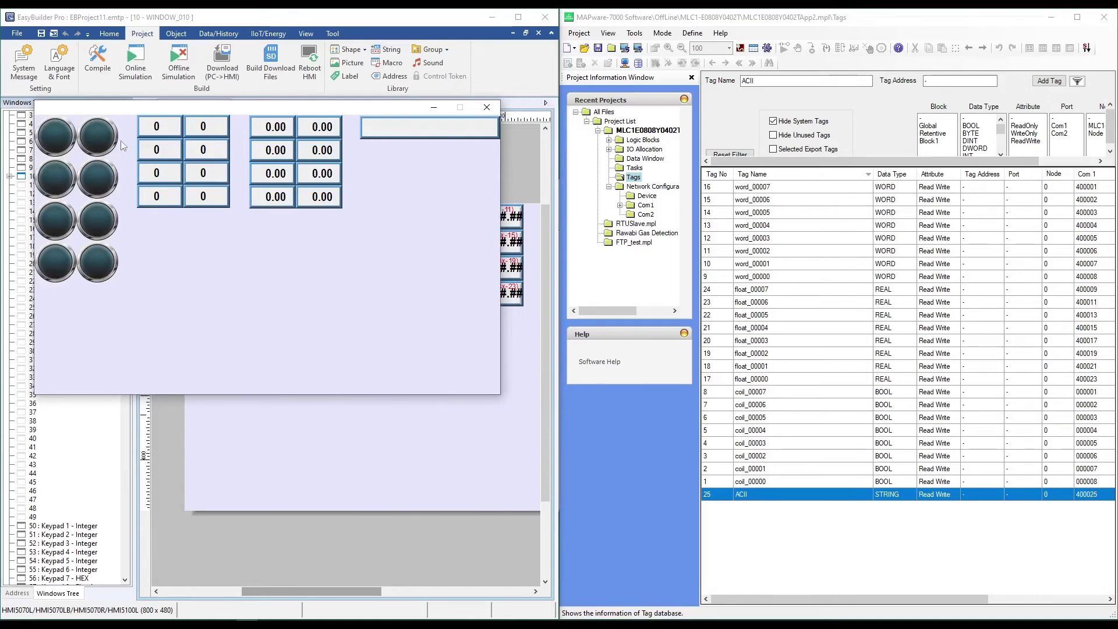
{"action": "left_click_drag", "start_coordinate": [273, 107], "coordinate": [319, 311]}
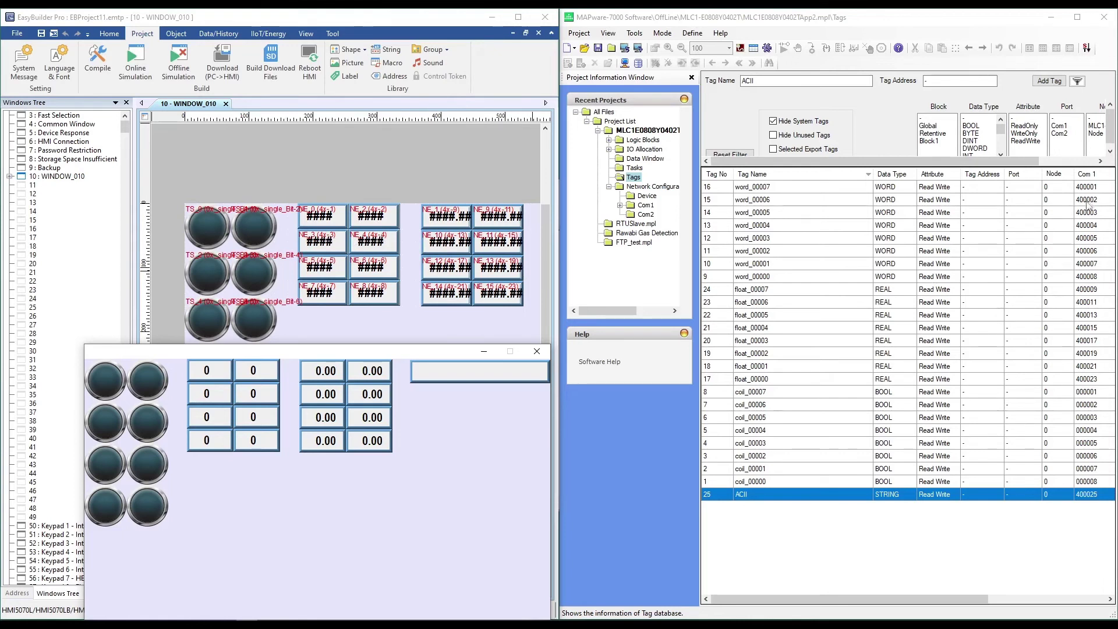
{"action": "left_click_drag", "start_coordinate": [337, 351], "coordinate": [308, 215]}
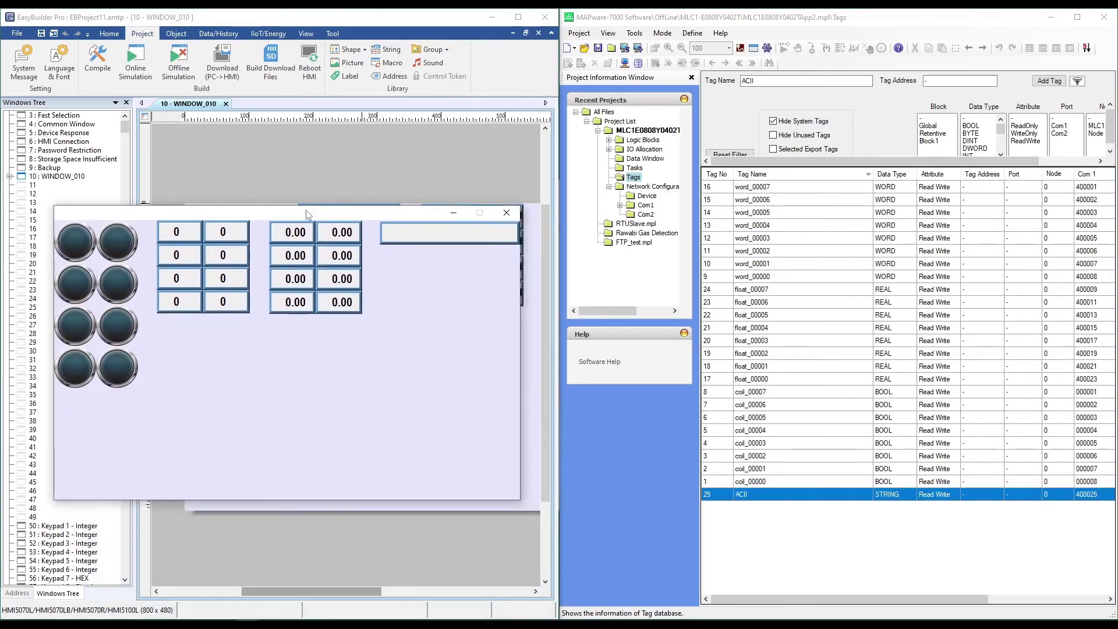
Switch to MAPware-7000, put the controller project in online mode, close Block Properties and open the Data Window
{"action": "left_click", "coordinate": [740, 49]}
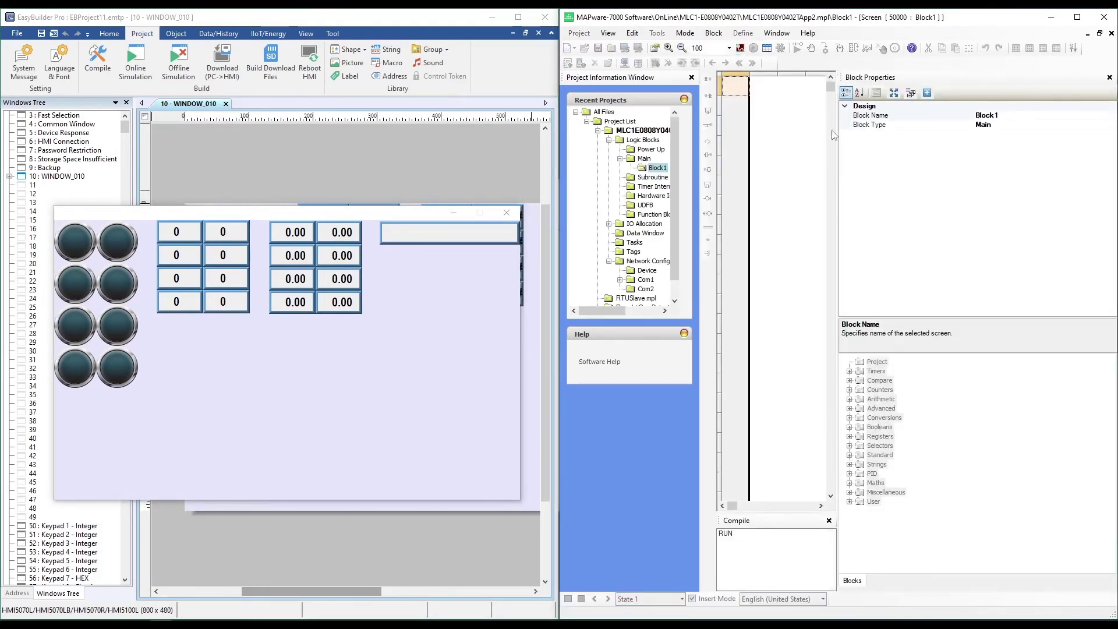
{"action": "left_click", "coordinate": [1110, 78]}
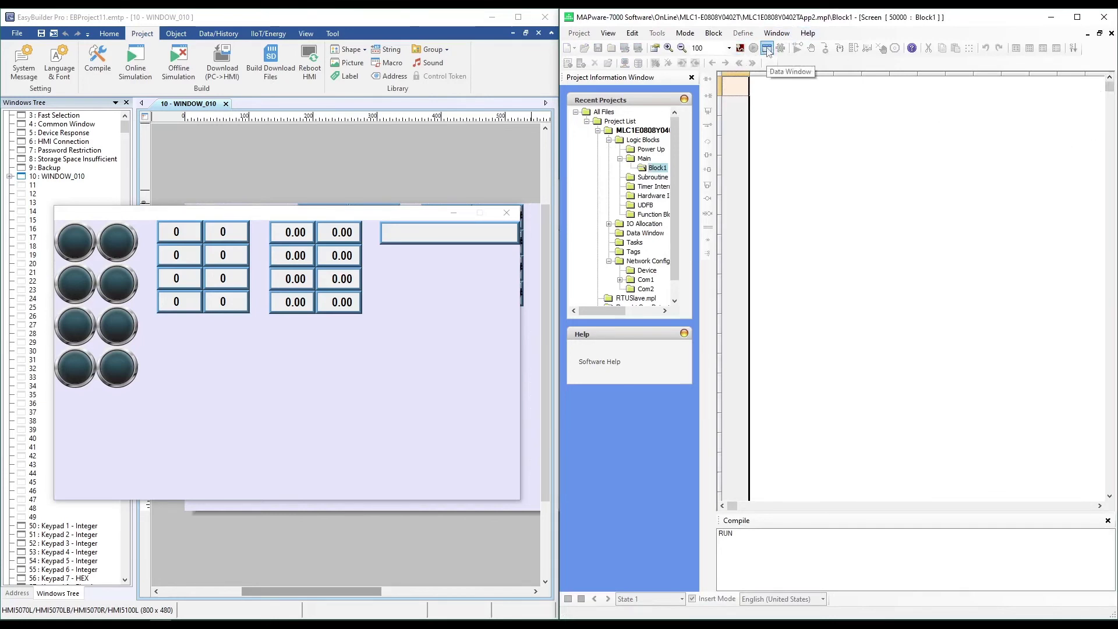
{"action": "left_click", "coordinate": [768, 49]}
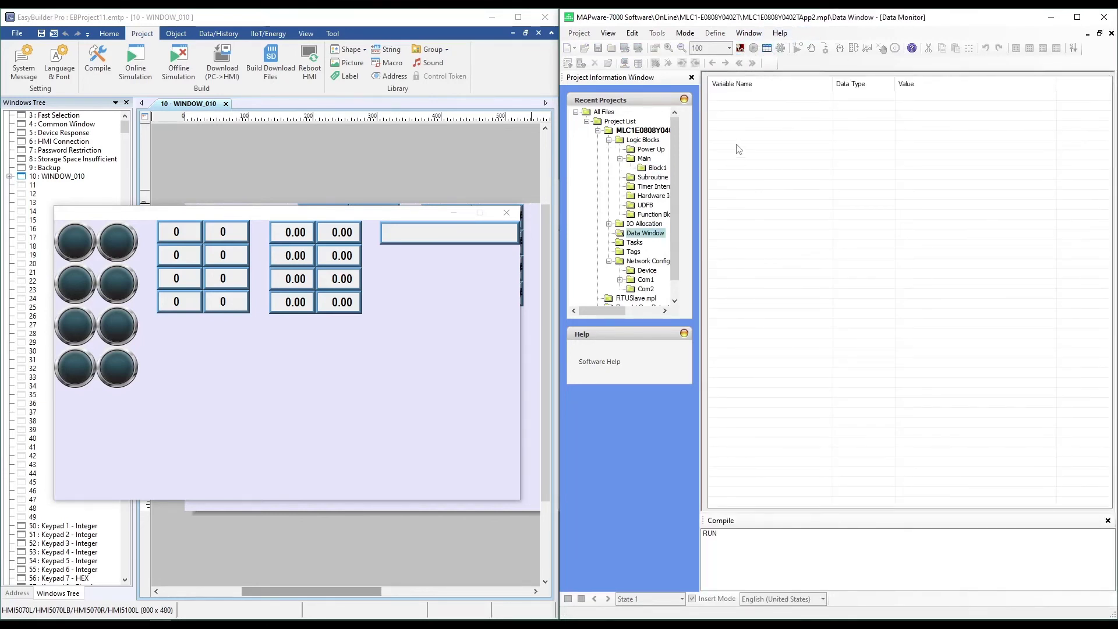
Add all the user-defined tags, from ACII through word_00007, to the Data Window as monitored variables
{"action": "right_click", "coordinate": [730, 104]}
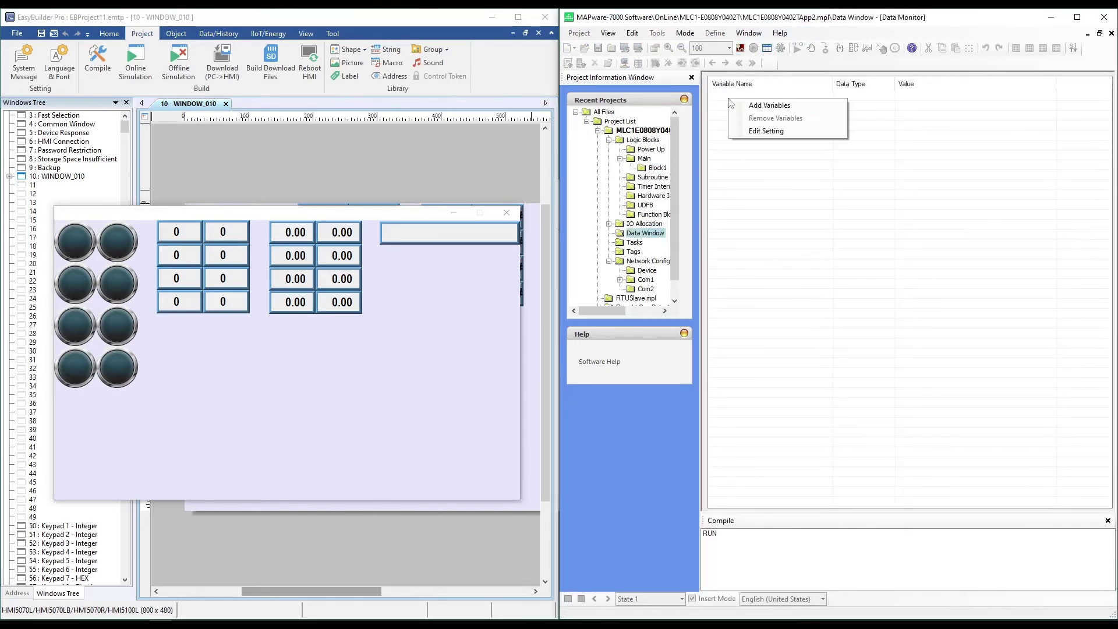
{"action": "left_click", "coordinate": [762, 106]}
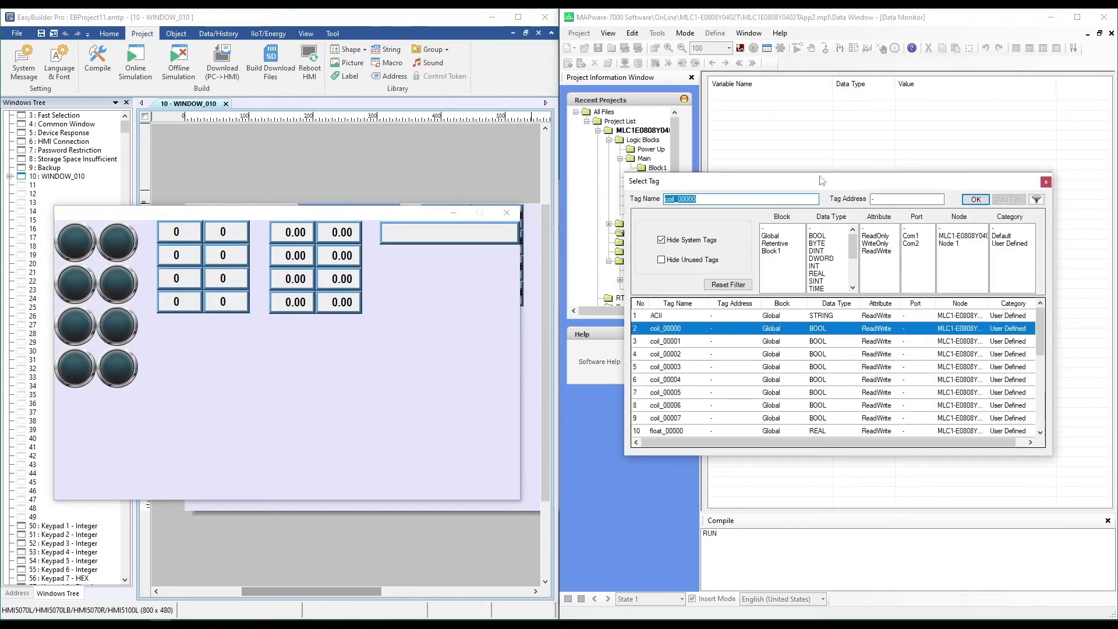
{"action": "key", "text": "Up"}
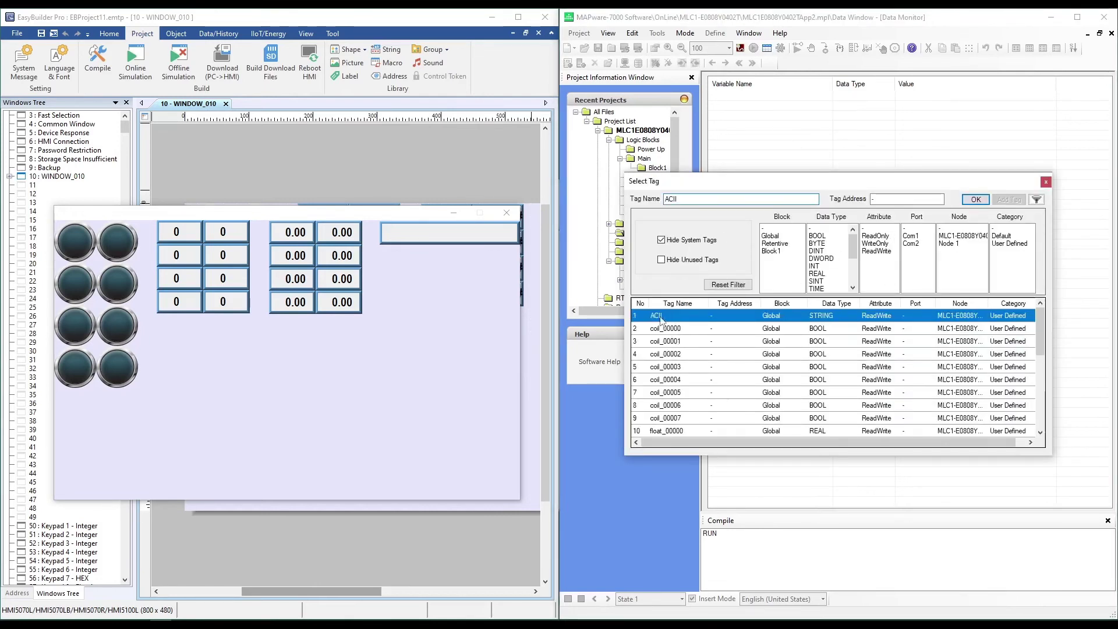
{"action": "scroll", "coordinate": [693, 332], "scroll_direction": "down", "scroll_amount": 5}
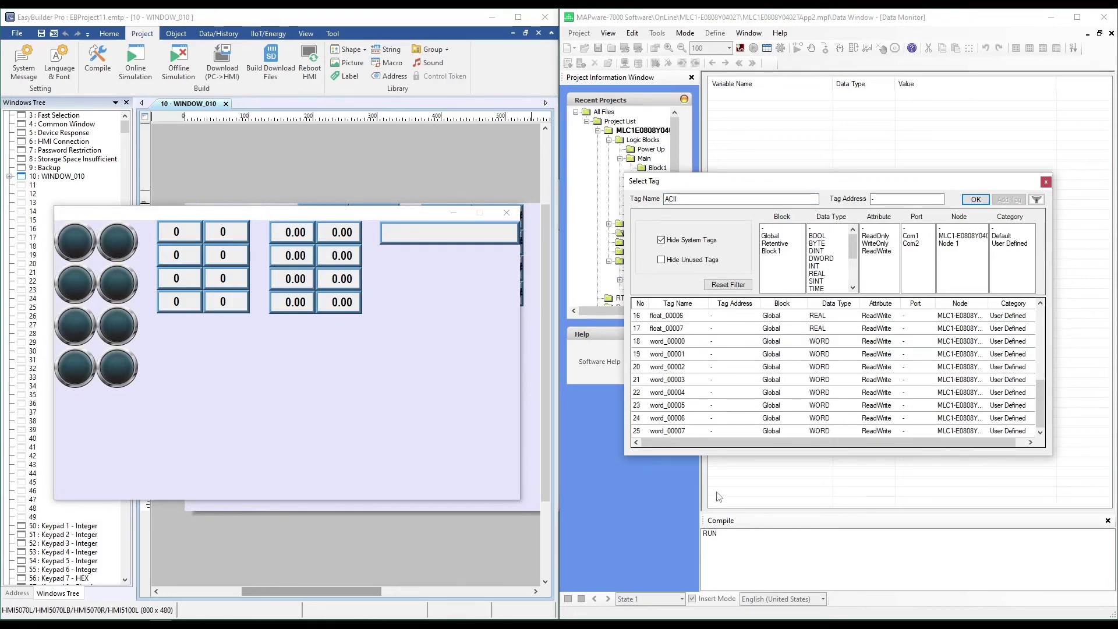
{"action": "left_click", "coordinate": [672, 432], "text": "shift"}
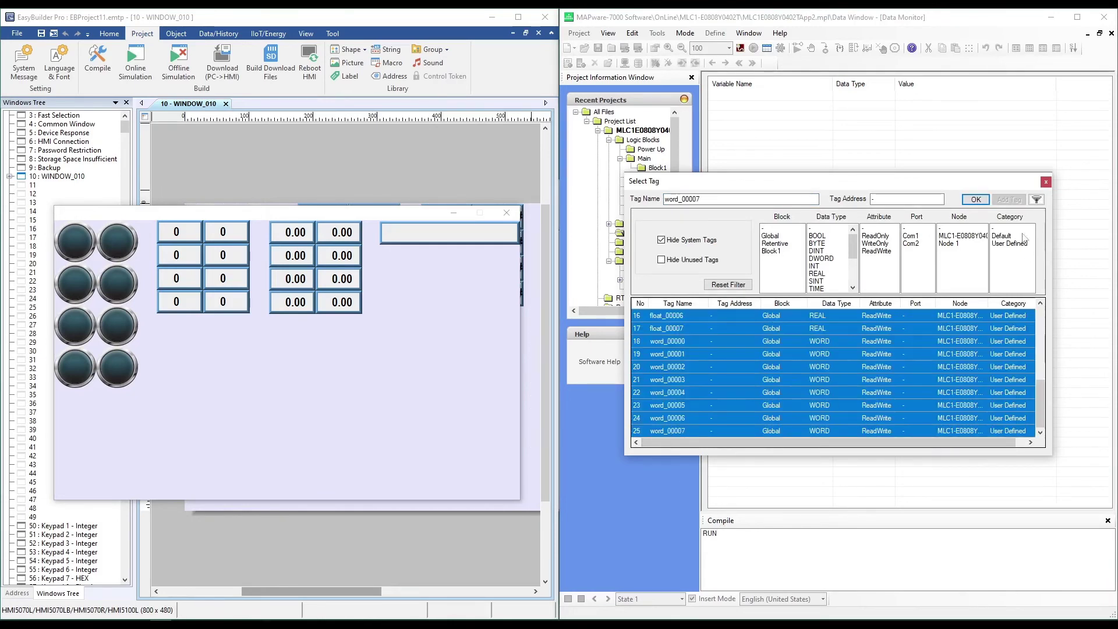
{"action": "left_click", "coordinate": [976, 199]}
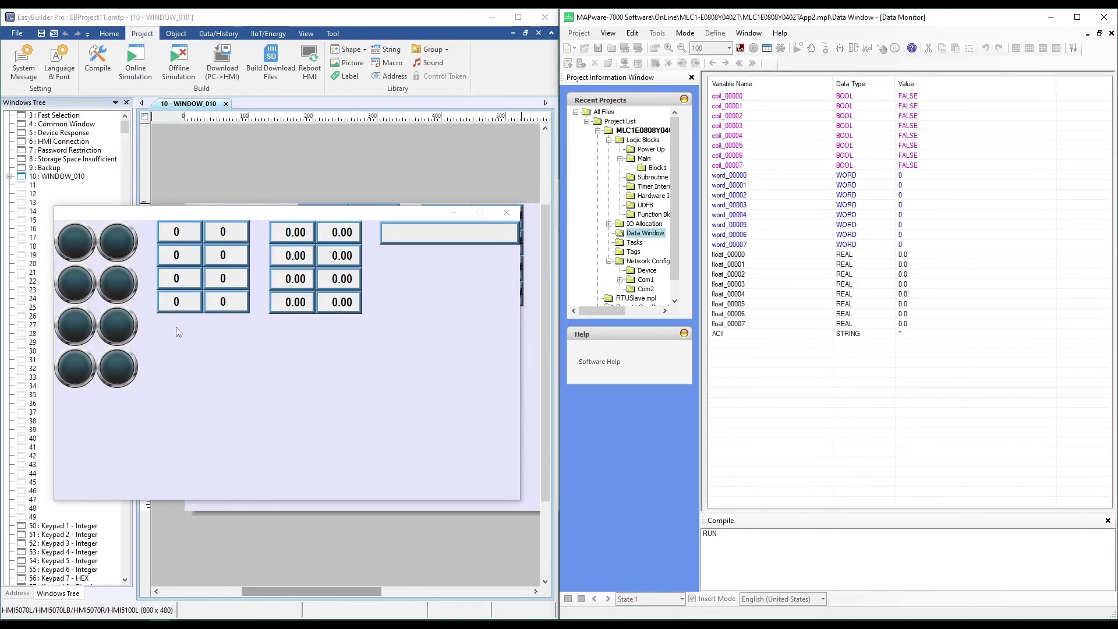
Switch to the HMI simulation and turn on all eight coil toggle switches
{"action": "left_click", "coordinate": [72, 247]}
{"action": "left_click", "coordinate": [117, 241]}
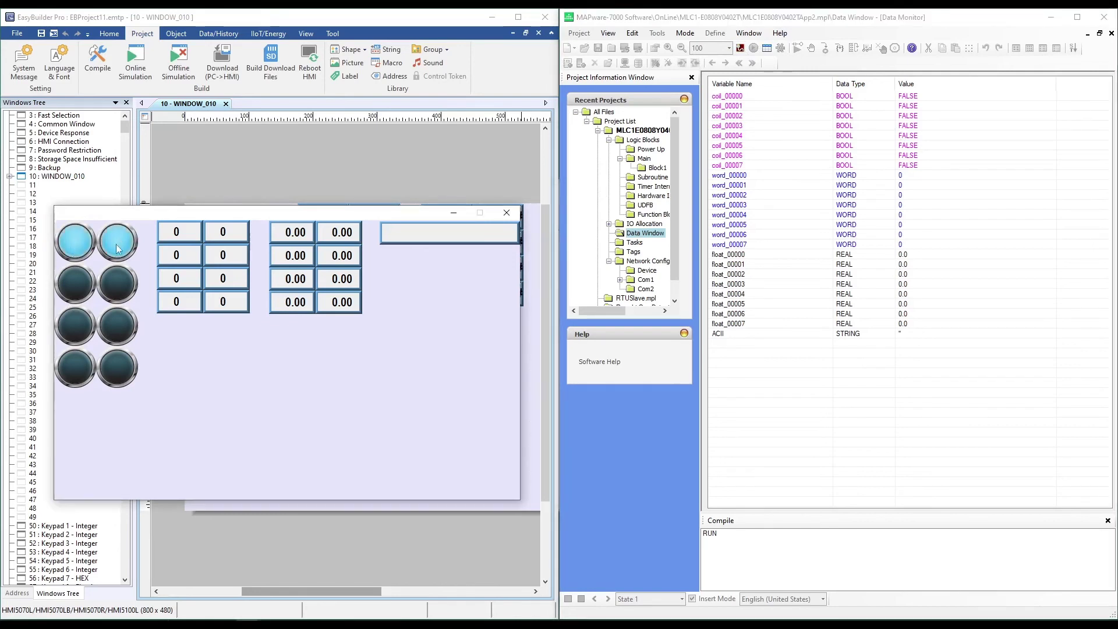
{"action": "left_click", "coordinate": [92, 289]}
{"action": "left_click", "coordinate": [95, 332]}
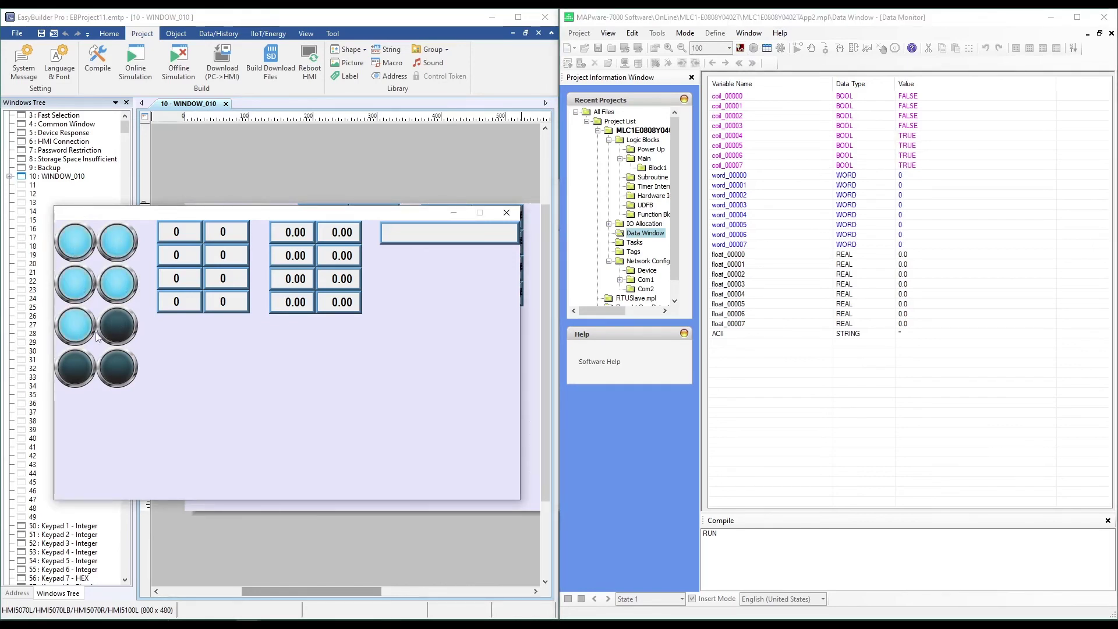
{"action": "left_click", "coordinate": [88, 373]}
{"action": "left_click", "coordinate": [117, 367]}
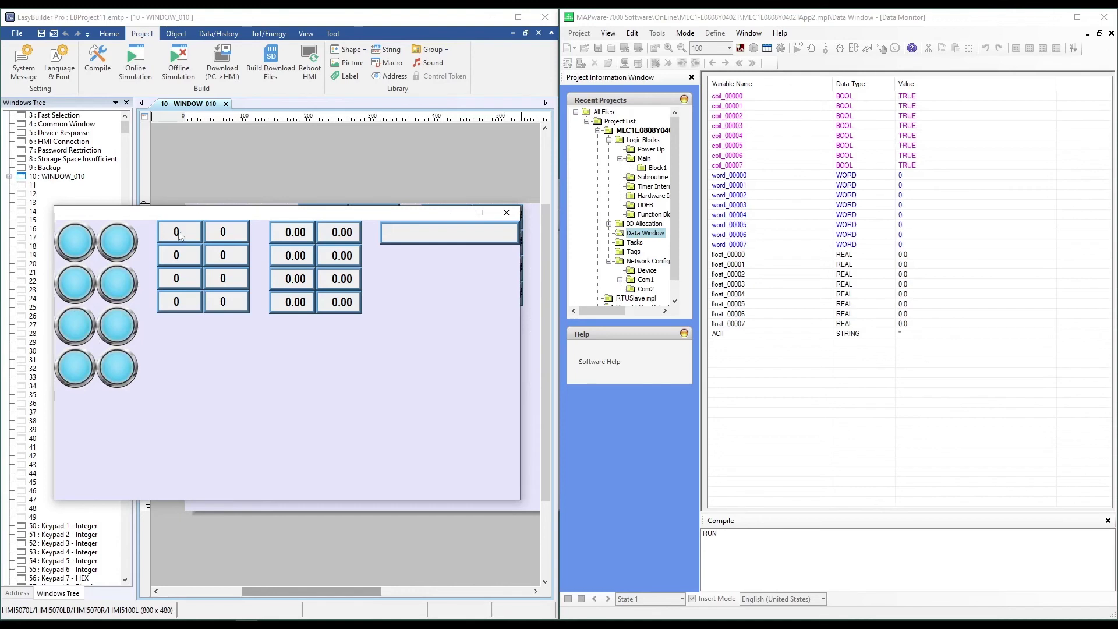
Enter 123 in the first integer field of the HMI simulation
{"action": "left_click", "coordinate": [193, 238]}
{"action": "left_click", "coordinate": [222, 393]}
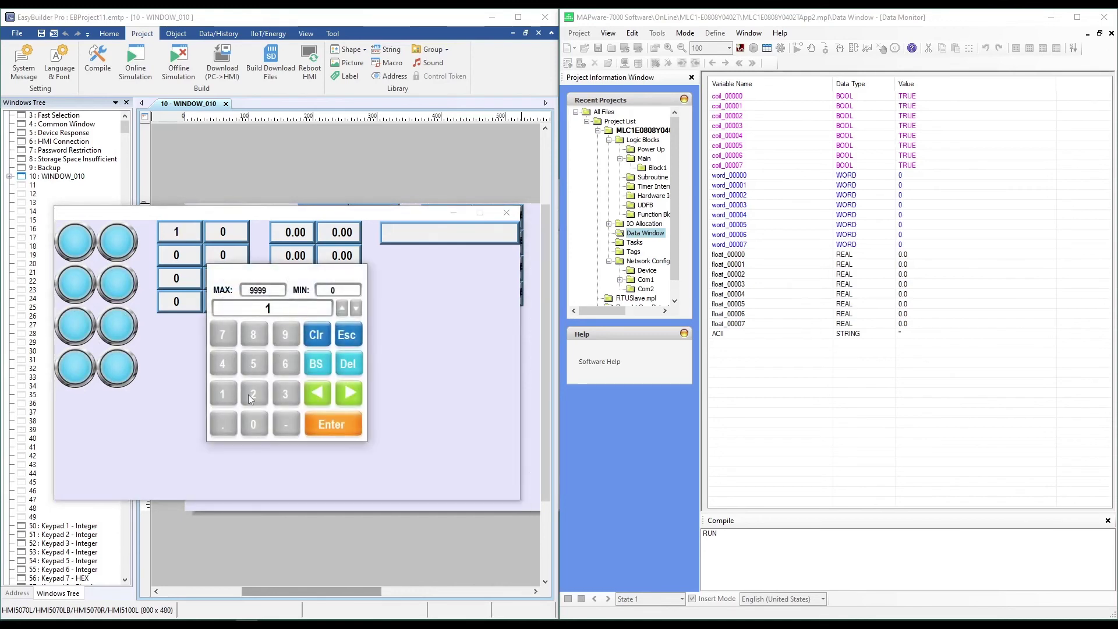
{"action": "left_click", "coordinate": [253, 394]}
{"action": "left_click", "coordinate": [286, 393]}
{"action": "left_click", "coordinate": [320, 424]}
Enter 12.34 in the first decimal field of the HMI simulation
{"action": "left_click", "coordinate": [296, 234]}
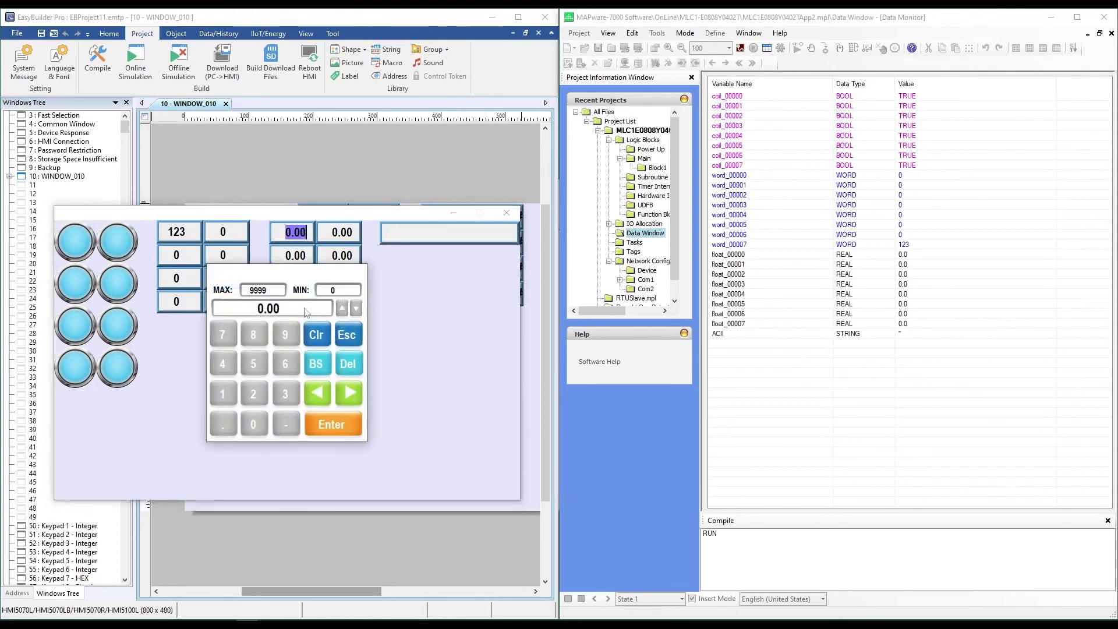
{"action": "left_click", "coordinate": [228, 400]}
{"action": "left_click", "coordinate": [250, 394]}
{"action": "left_click", "coordinate": [224, 425]}
{"action": "left_click", "coordinate": [286, 394]}
{"action": "left_click", "coordinate": [223, 365]}
{"action": "left_click", "coordinate": [332, 423]}
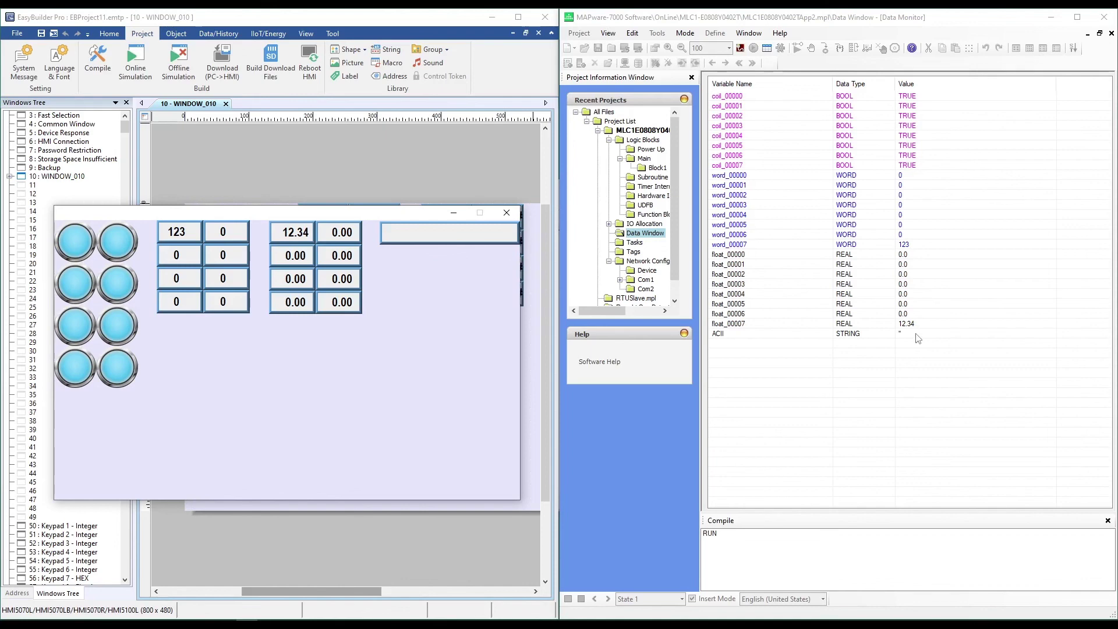
Enter the text HELLO WRLD in the ASCII field of the HMI simulation
{"action": "left_click", "coordinate": [463, 240]}
{"action": "left_click", "coordinate": [309, 360]}
{"action": "left_click", "coordinate": [210, 331]}
{"action": "left_click", "coordinate": [379, 358]}
{"action": "left_click", "coordinate": [379, 358]}
{"action": "left_click", "coordinate": [363, 338]}
{"action": "left_click", "coordinate": [279, 411]}
{"action": "left_click", "coordinate": [183, 332]}
{"action": "left_click", "coordinate": [236, 332]}
{"action": "left_click", "coordinate": [380, 358]}
{"action": "left_click", "coordinate": [222, 358]}
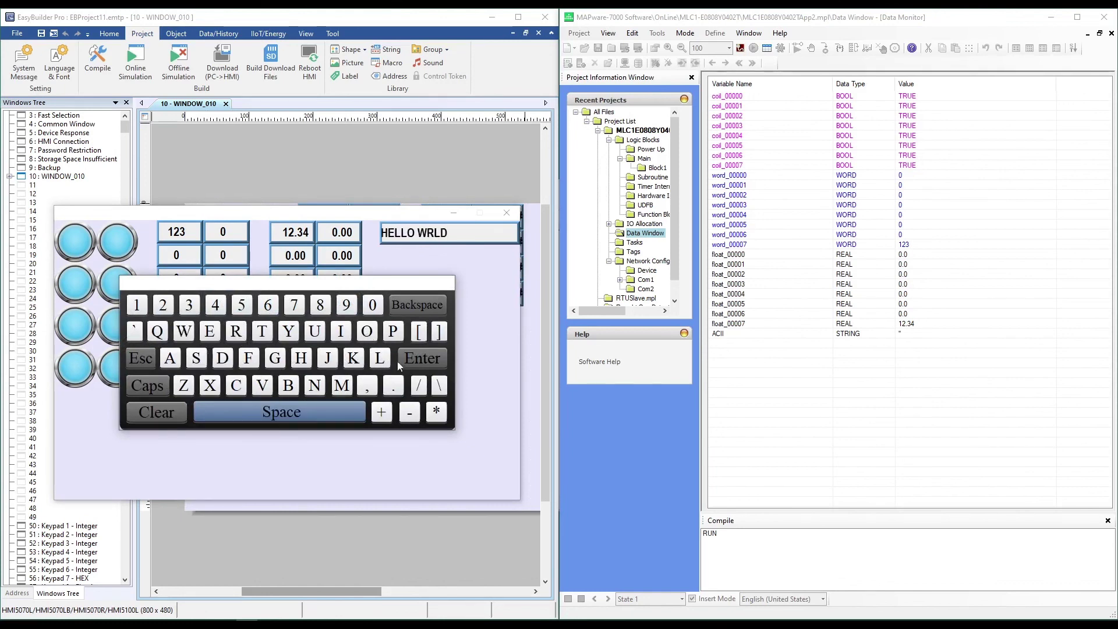
{"action": "left_click", "coordinate": [402, 360]}
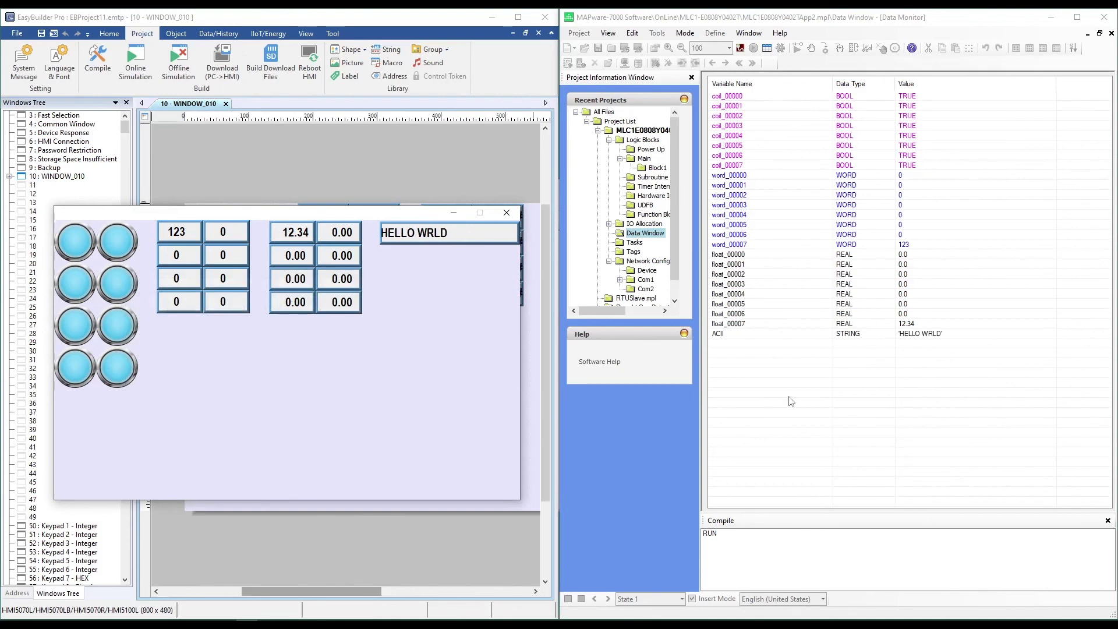